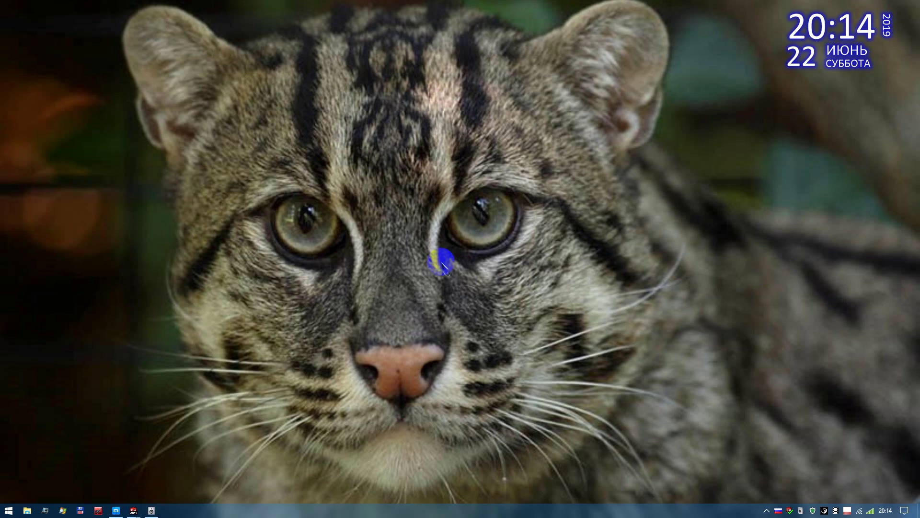
Step: Bring up and orbit the болт and Цилиндр part windows, then minimise both
click(130, 509)
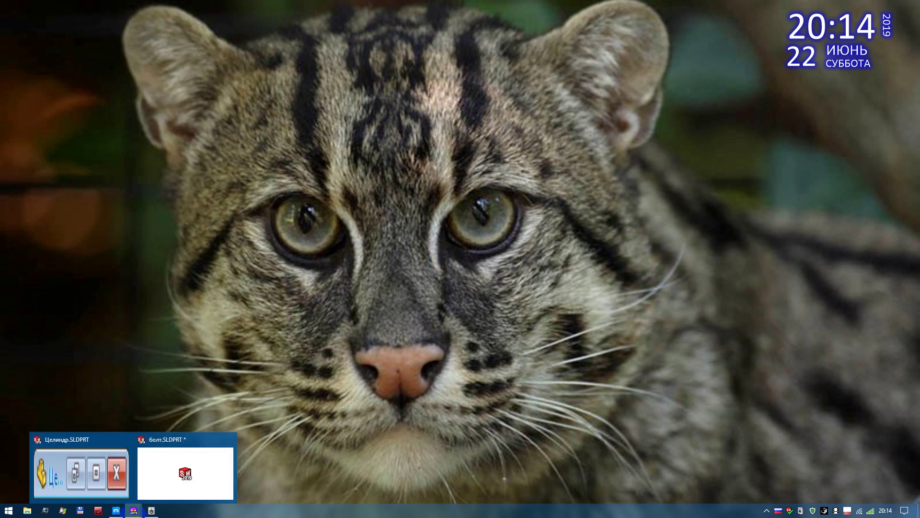
click(158, 491)
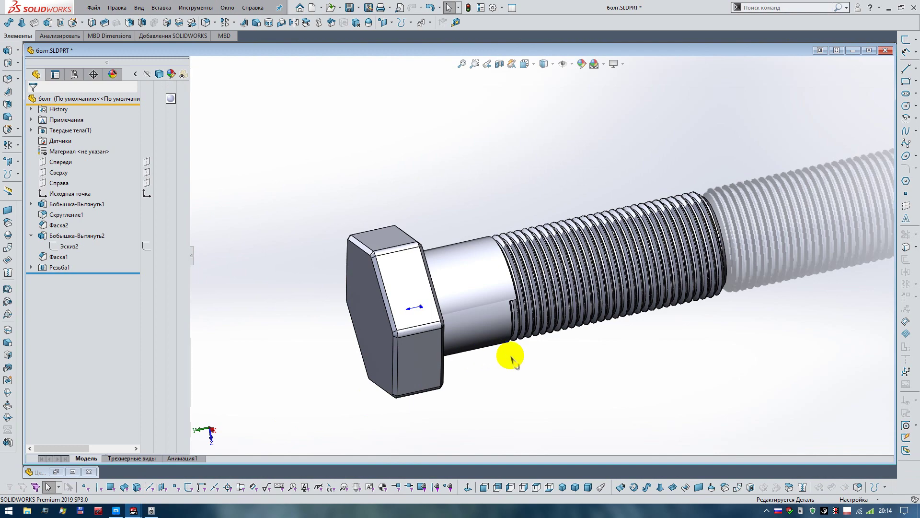
mouse_move(509, 355)
middle_down()
mouse_move(530, 318)
mouse_move(525, 326)
middle_up()
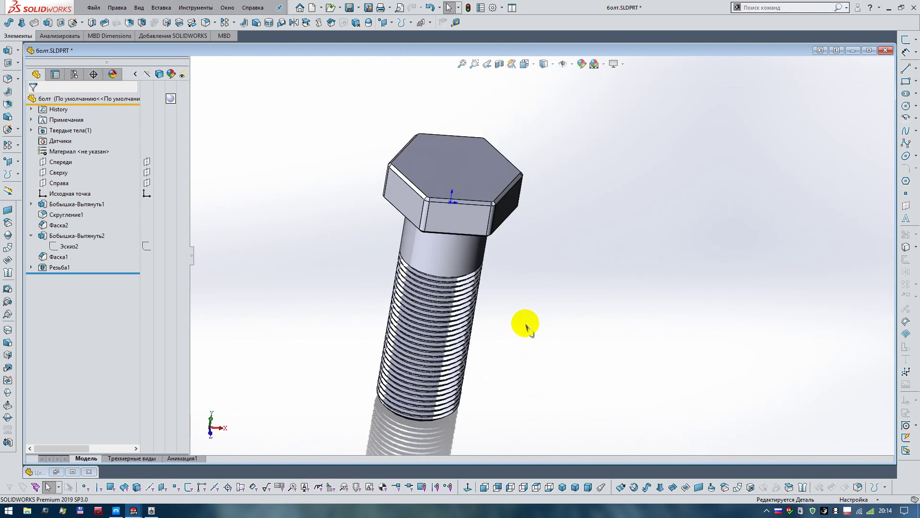
key(ctrl+Tab)
key(ctrl+Tab)
key(ctrl+Tab)
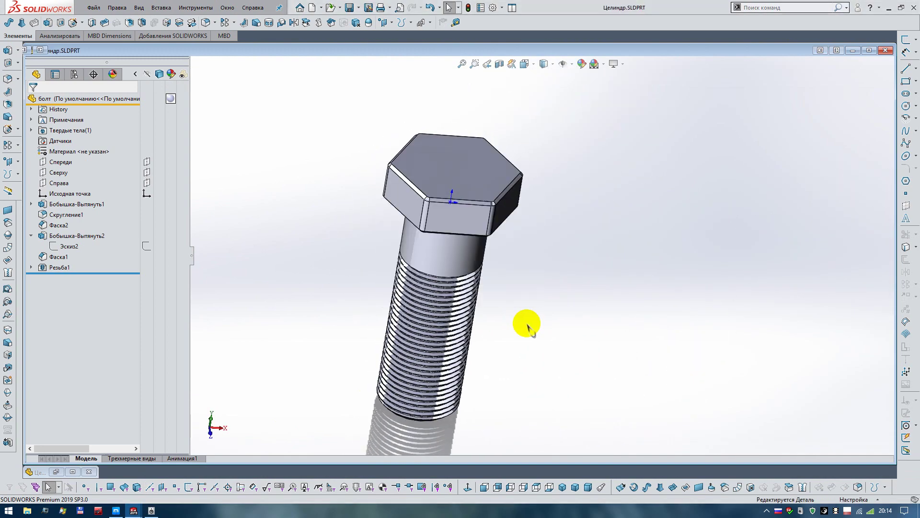
middle_drag(526, 325, 525, 325)
click(854, 50)
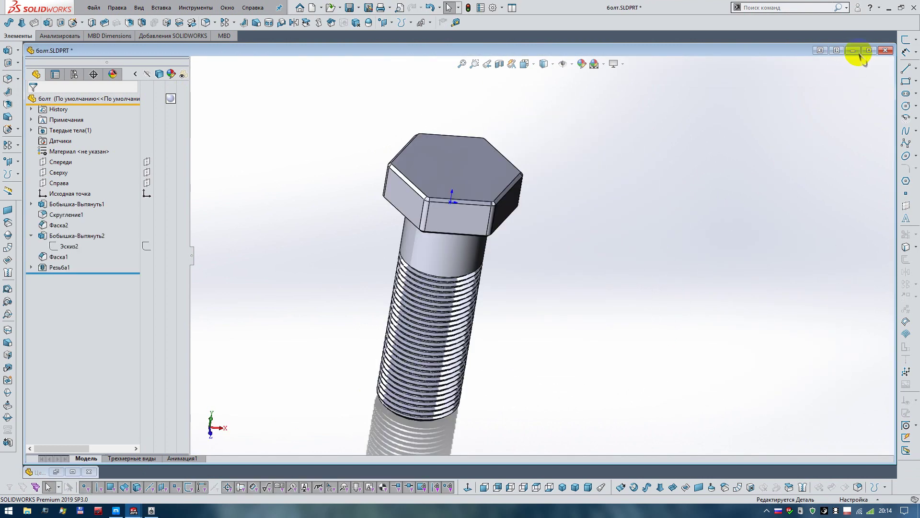
click(854, 50)
Step: Create a new assembly, Сборка2, from the gost-assy template
click(320, 8)
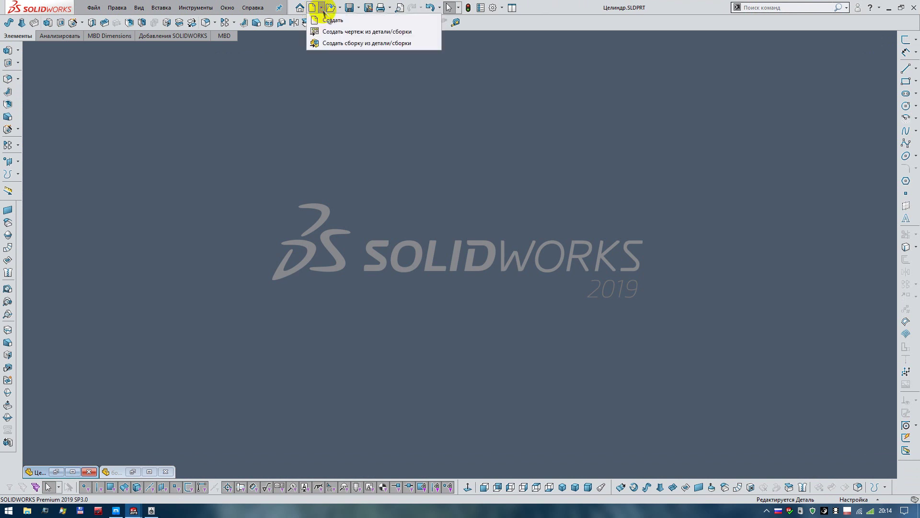
click(333, 48)
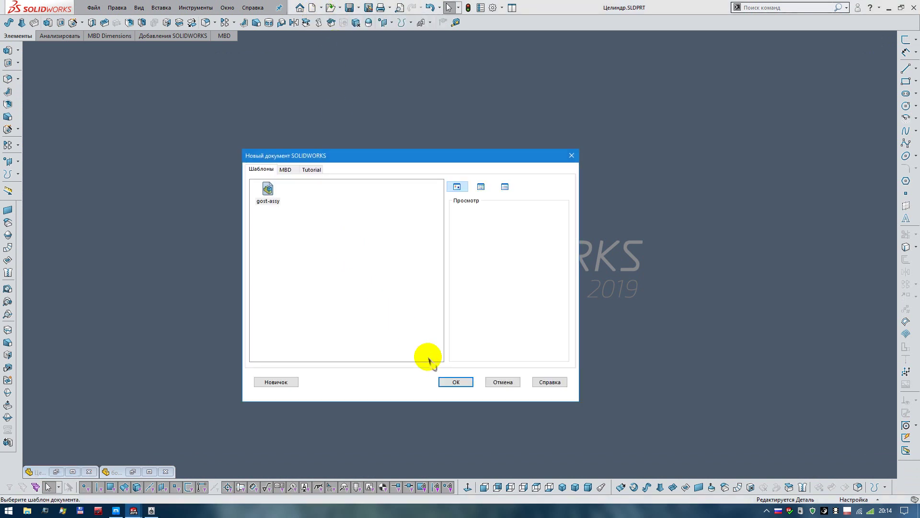
click(456, 383)
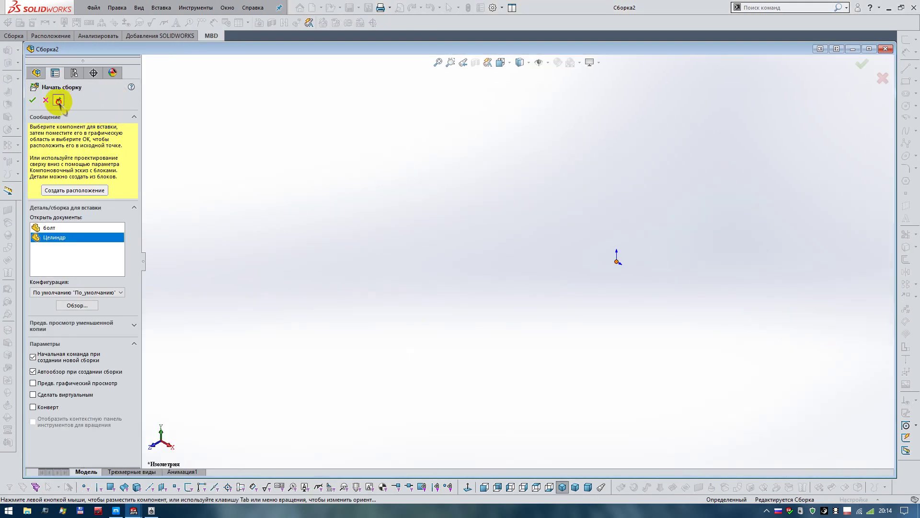
Step: Place Цилиндр at the origin and the bolt beside it, turned to lie sideways
click(618, 262)
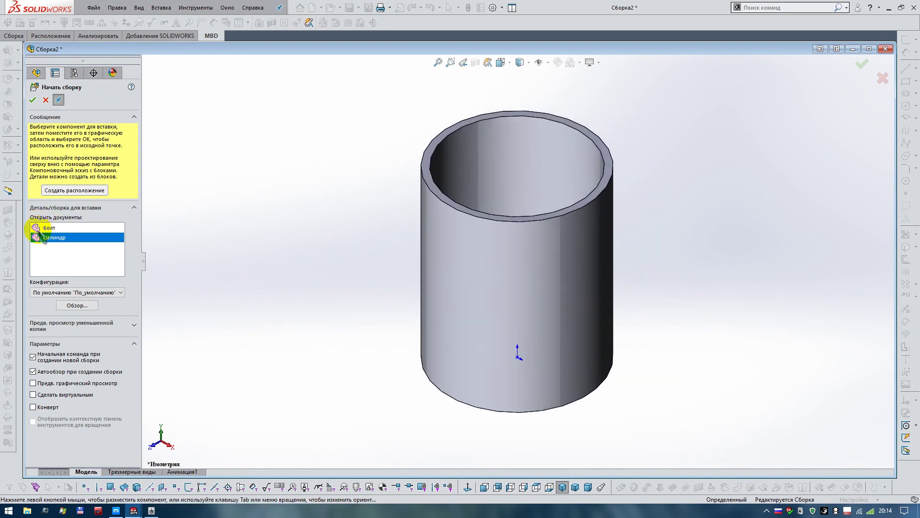
click(37, 228)
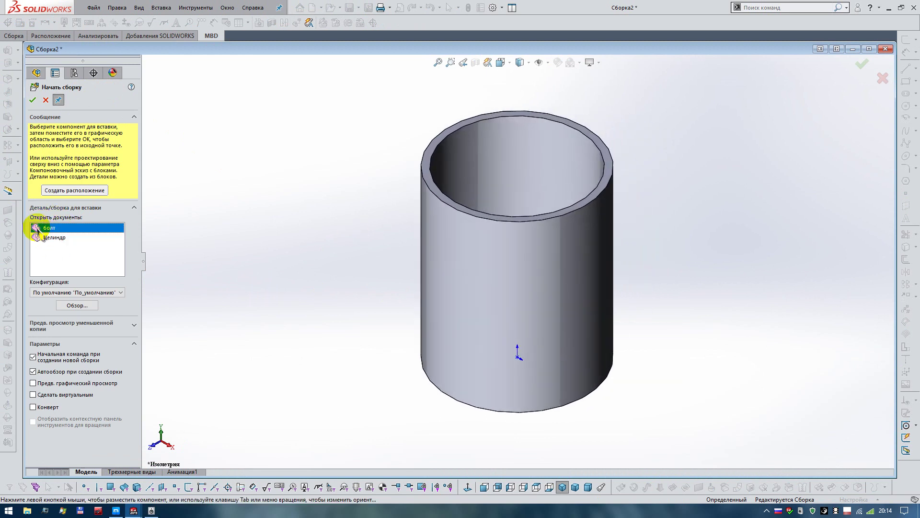
click(289, 261)
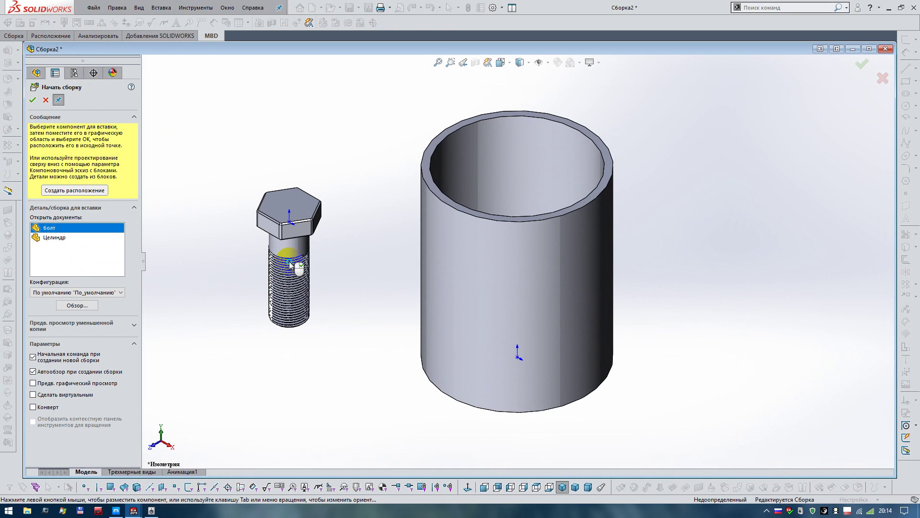
click(297, 302)
mouse_move(297, 303)
mouse_down()
mouse_move(307, 354)
mouse_move(302, 323)
mouse_up()
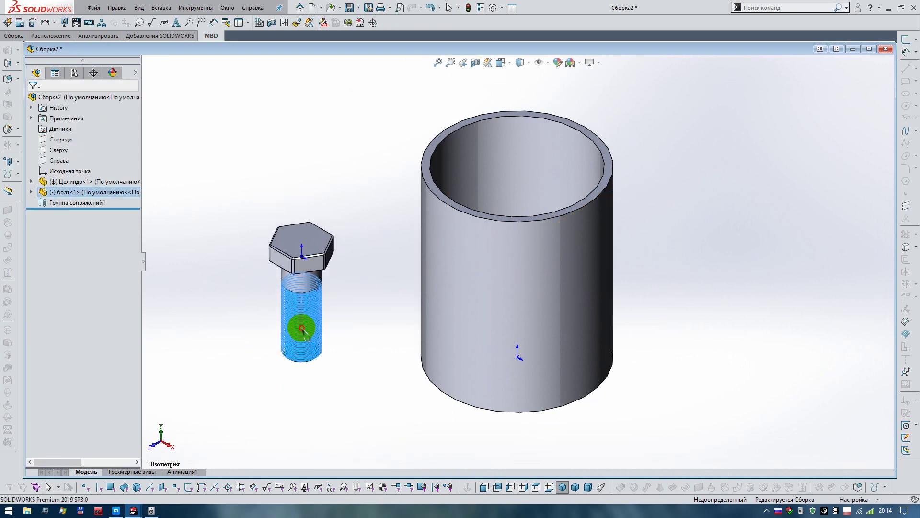
mouse_move(266, 323)
right_down()
mouse_move(209, 237)
mouse_move(283, 462)
mouse_move(238, 460)
mouse_move(308, 381)
right_up()
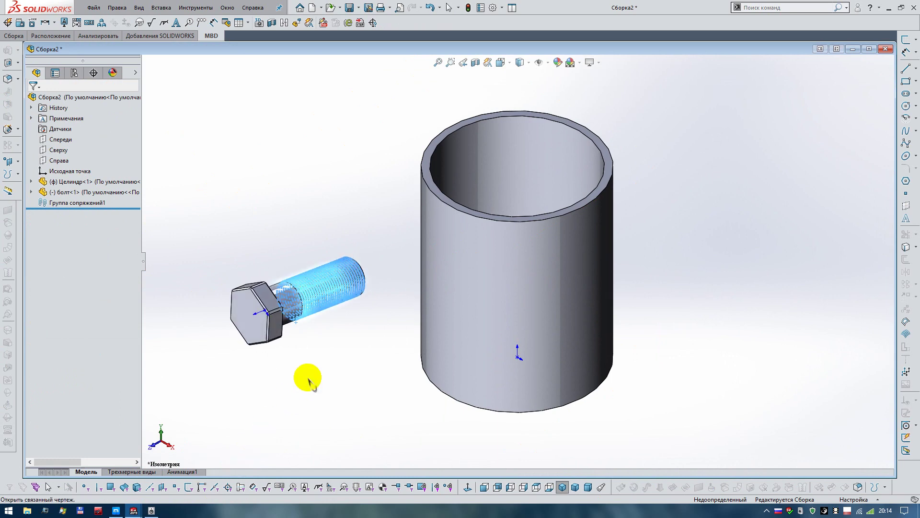
Step: Cancel the stray Open dialog and minimise the assembly window
click(512, 7)
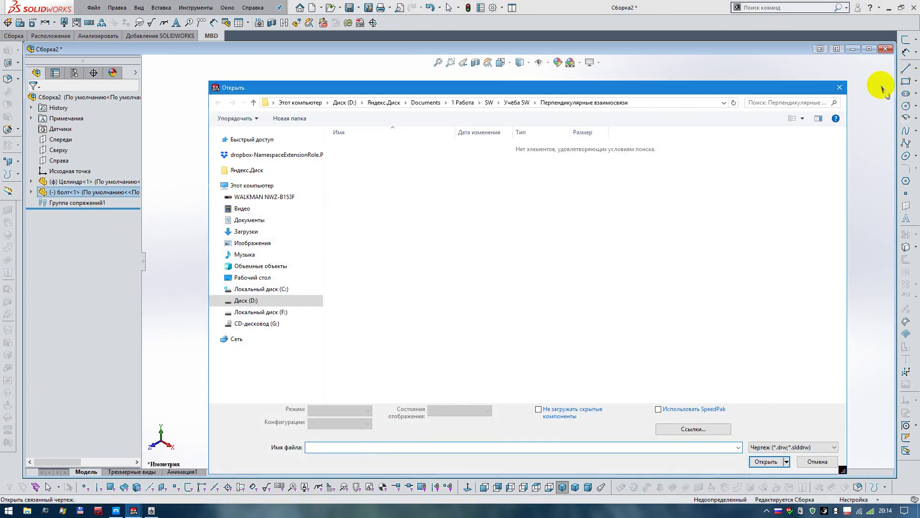
click(839, 87)
click(512, 8)
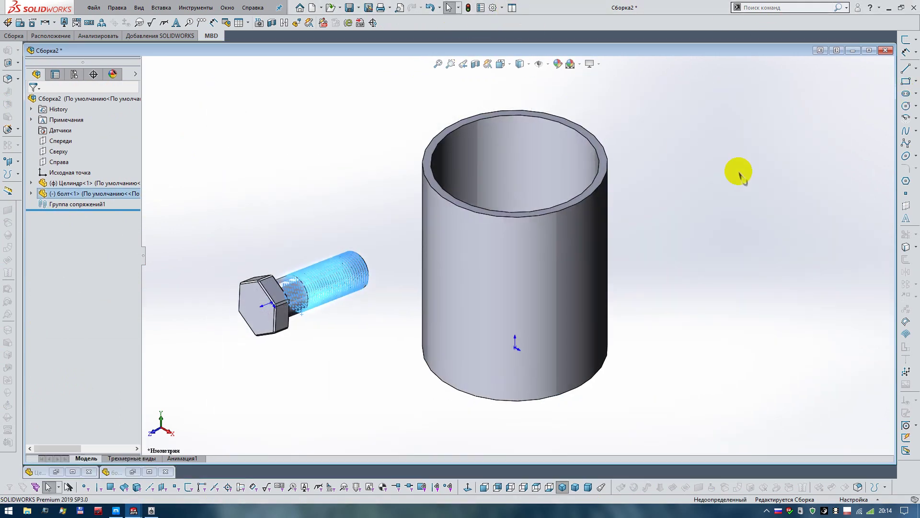
click(853, 51)
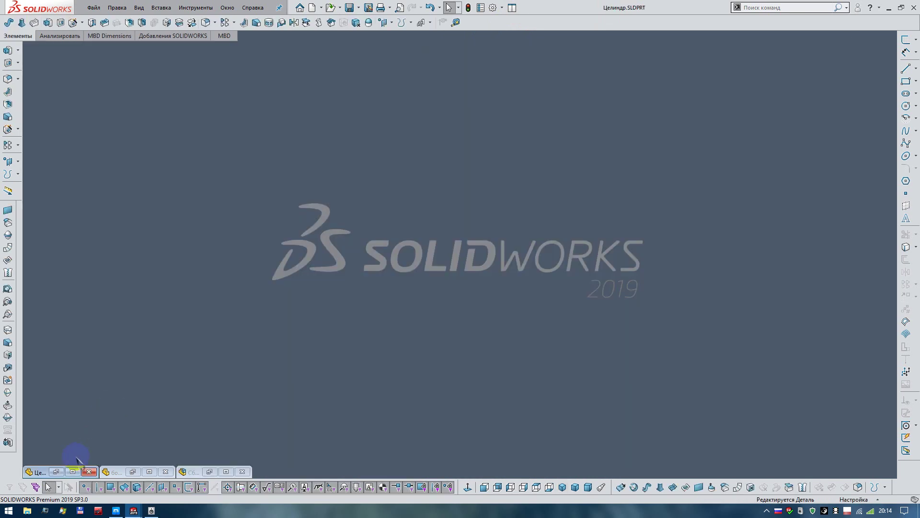
Step: Restore the cylinder part and edit its base sketch Эскиз2
click(55, 474)
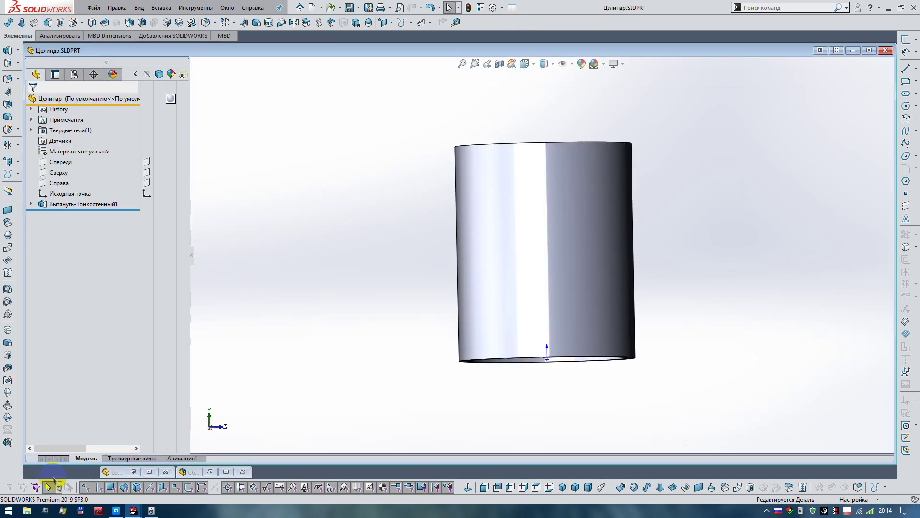
click(32, 205)
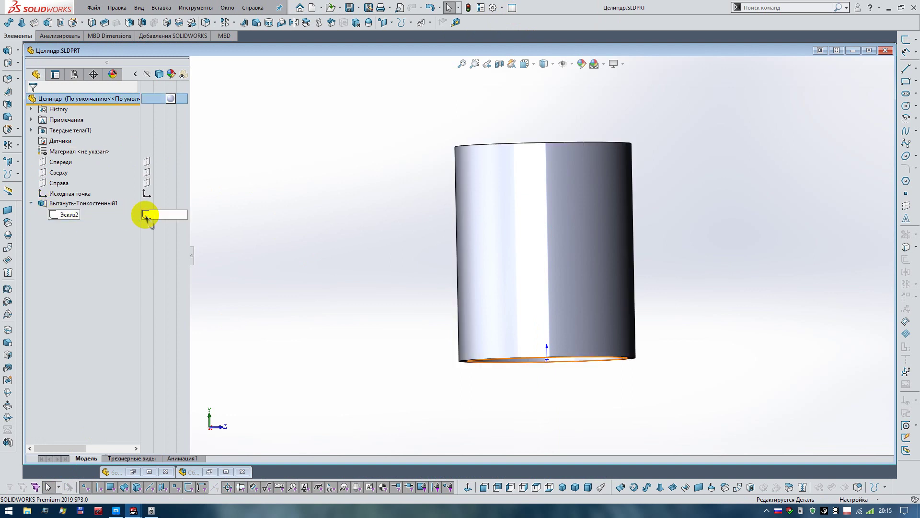
key(ctrl+7)
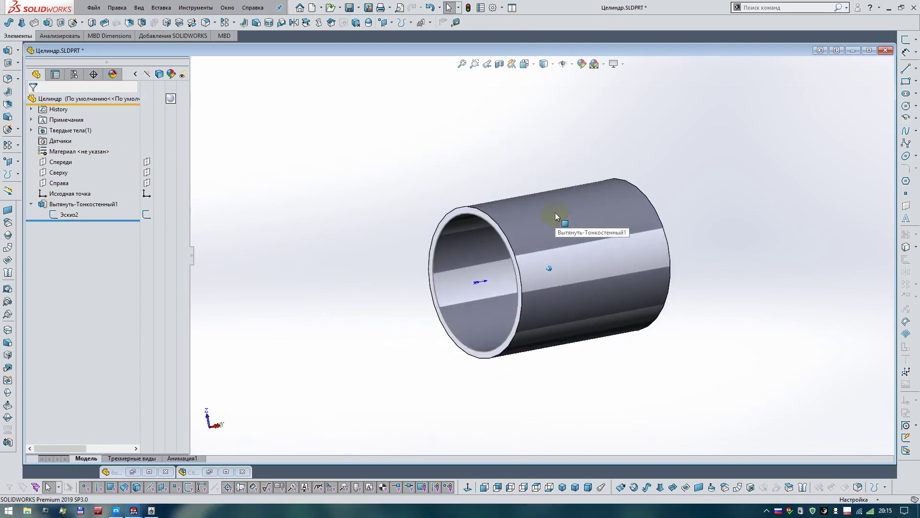
click(69, 214)
click(78, 189)
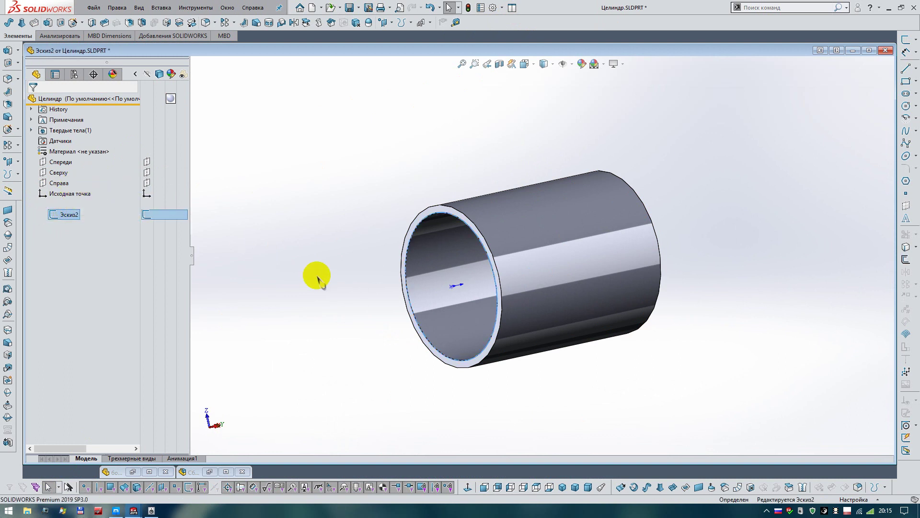
Step: Draw a vertical construction line through the Ø60 circle's centre, viewed from Top, and exit the sketch
click(467, 487)
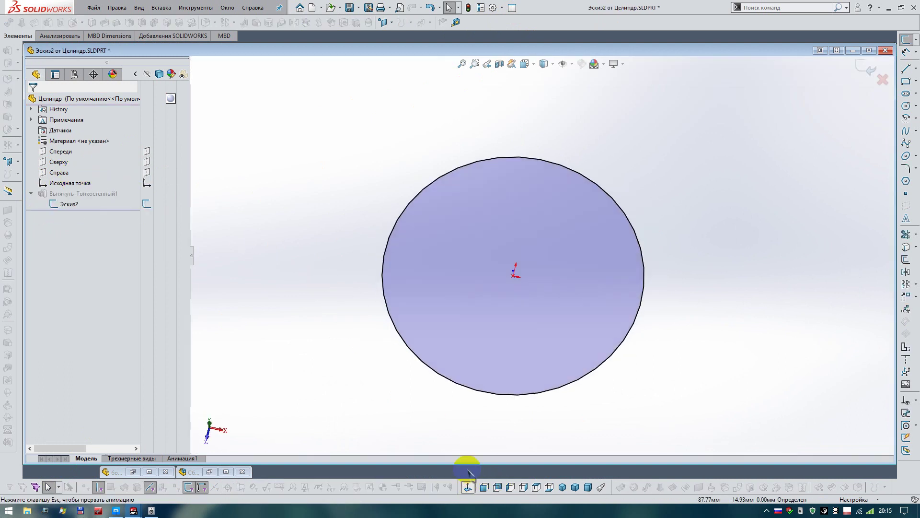
key(l)
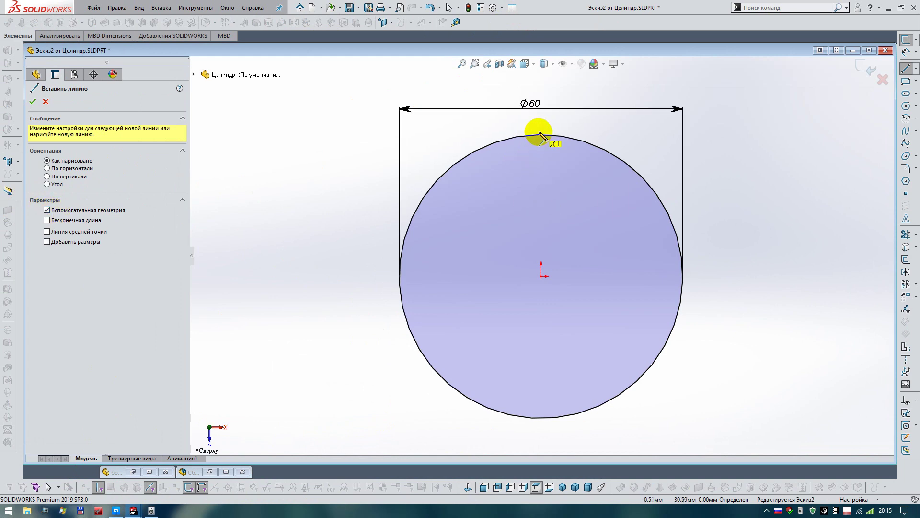
drag(541, 134, 542, 418)
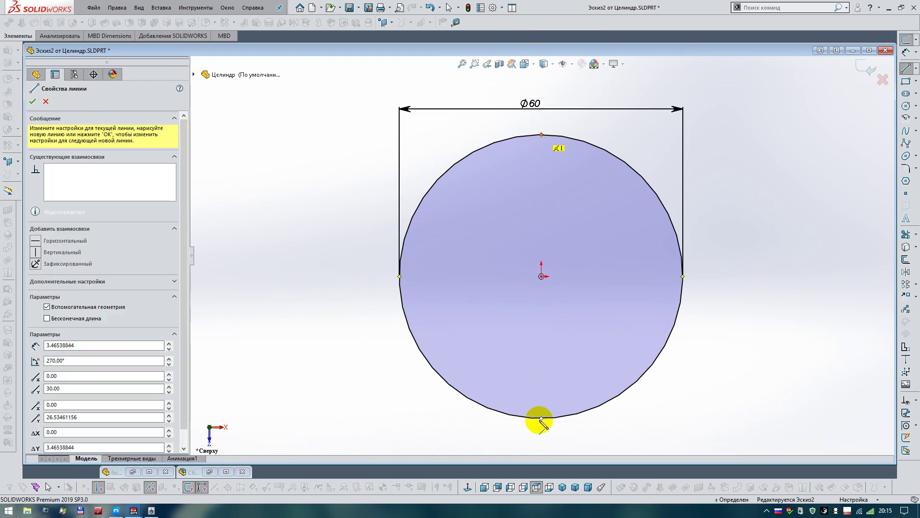
right_drag(541, 420, 573, 240)
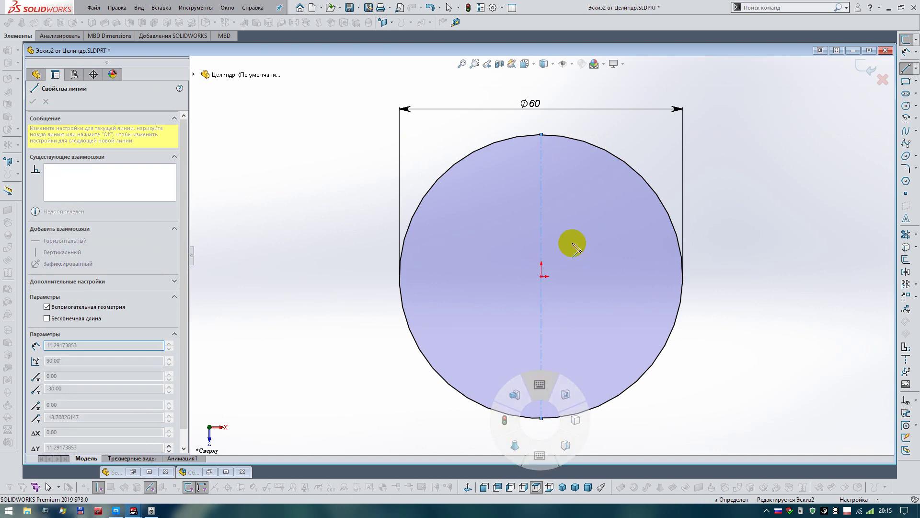
right_drag(764, 218, 642, 220)
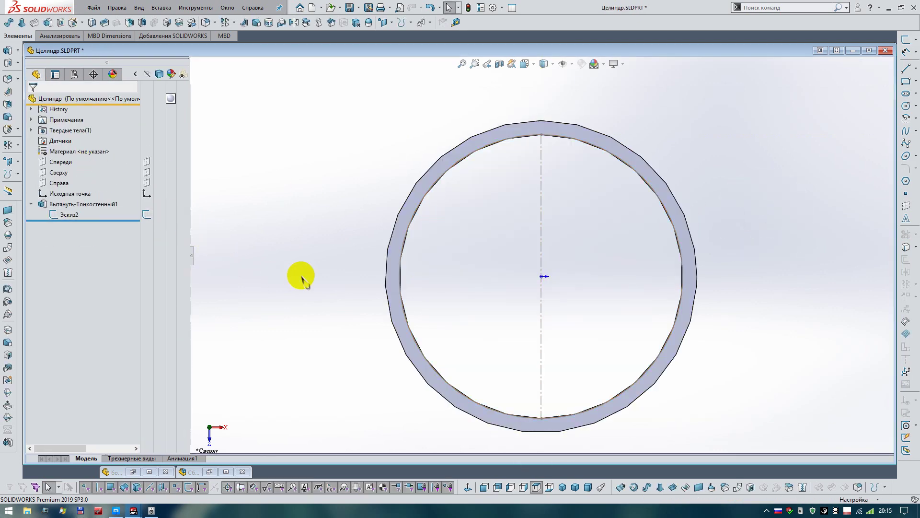
Step: Start a face-on sketch on the cylinder's Справа plane with a construction line
click(59, 183)
click(69, 167)
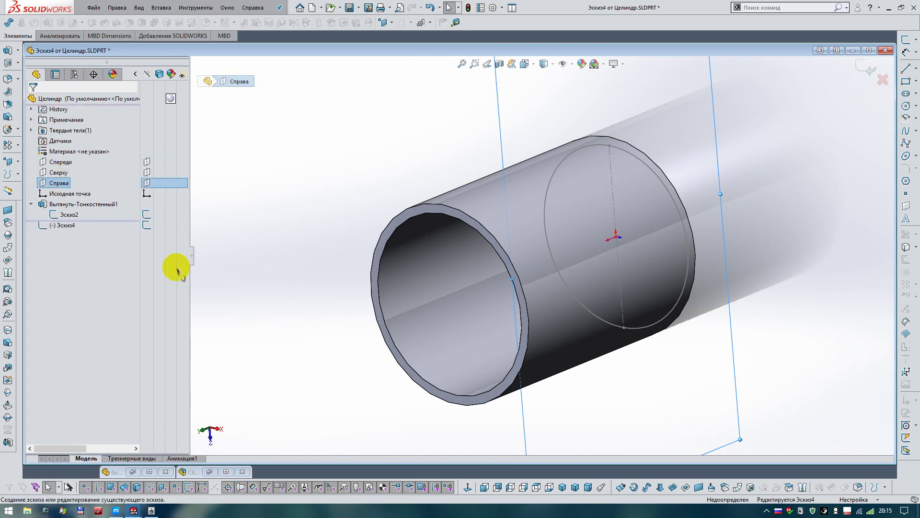
click(468, 488)
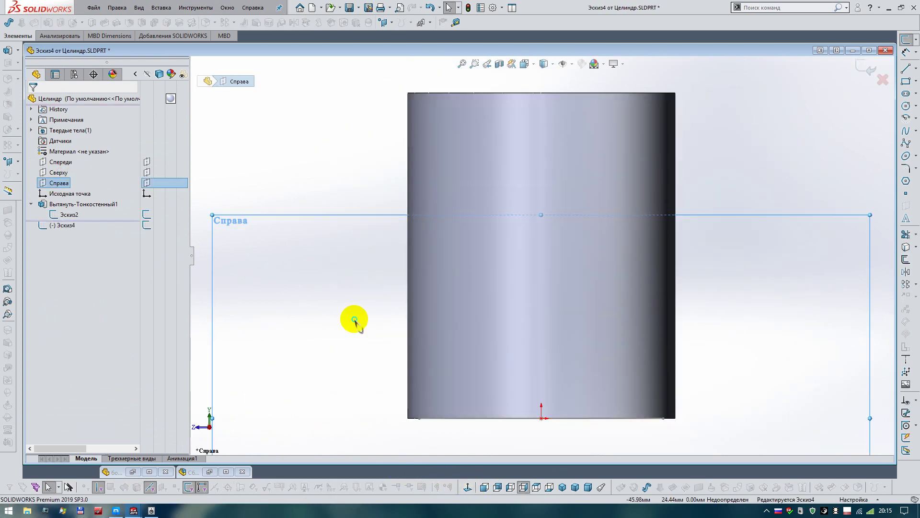
right_drag(354, 319, 314, 316)
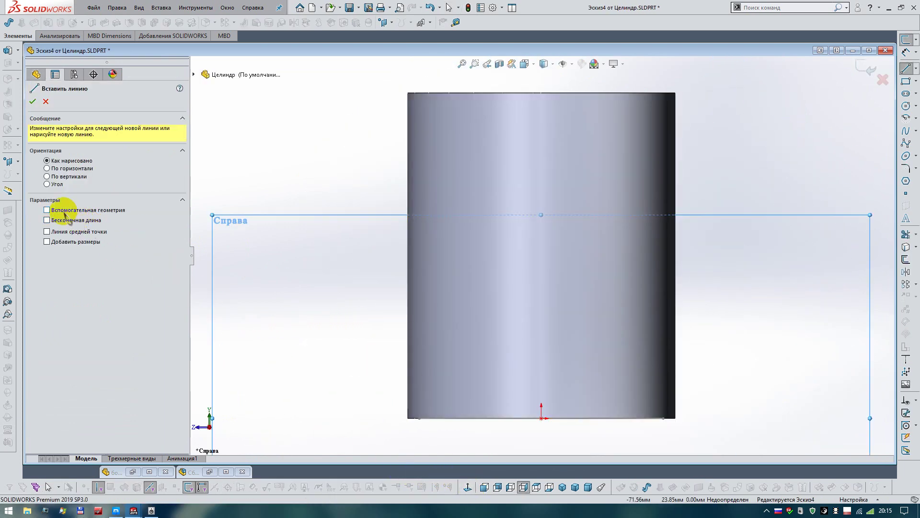
click(64, 212)
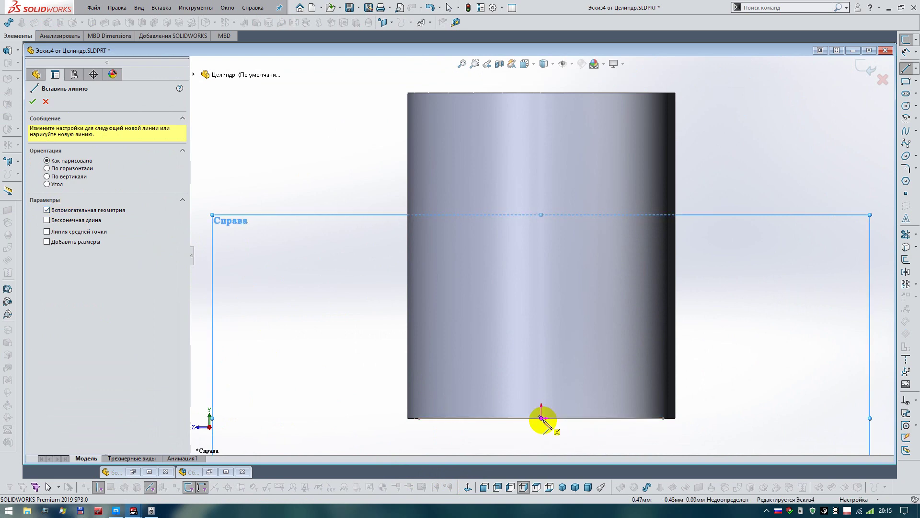
Step: Draw the construction line from the cylinder's bottom centre to its top, finish the sketch, and minimise the part
click(542, 419)
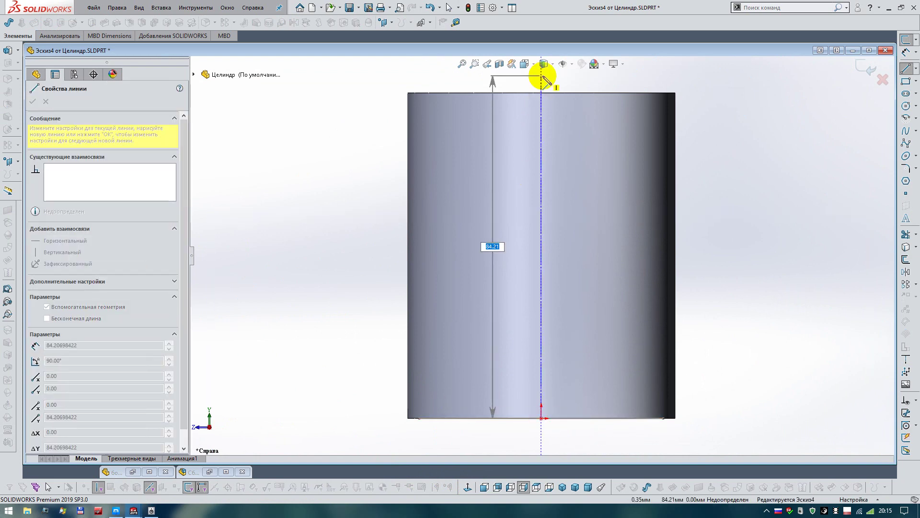
click(542, 76)
right_drag(541, 77, 822, 208)
key(Escape)
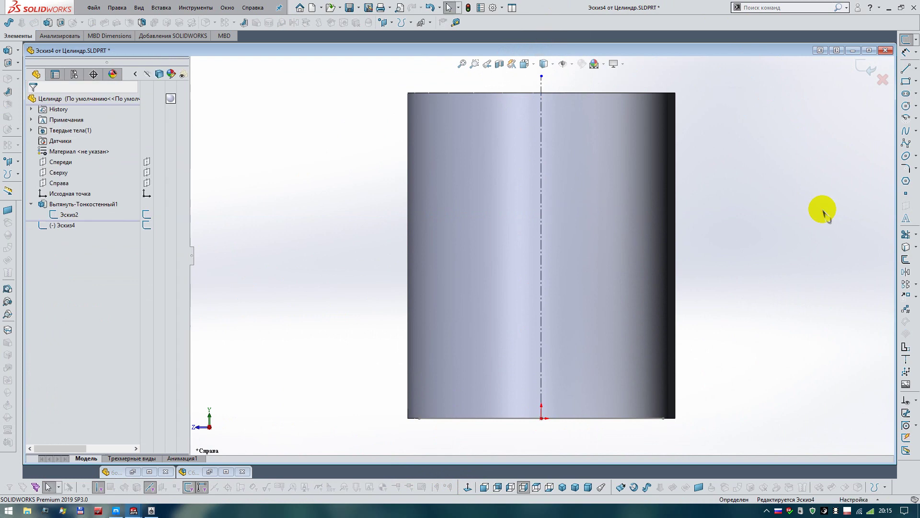
click(867, 67)
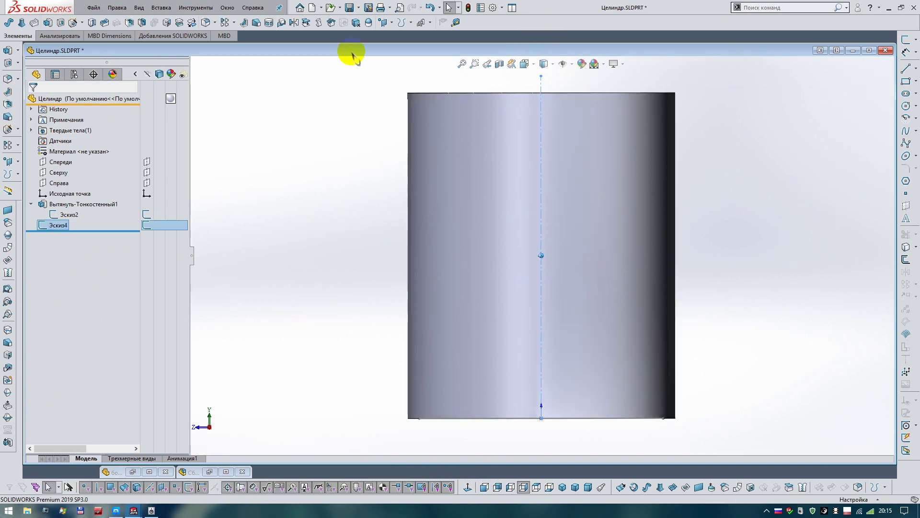
click(854, 52)
Step: Restore болт.SLDPRT, turn it sideways, and start sketch Эскиз7 on its Справа plane
click(126, 472)
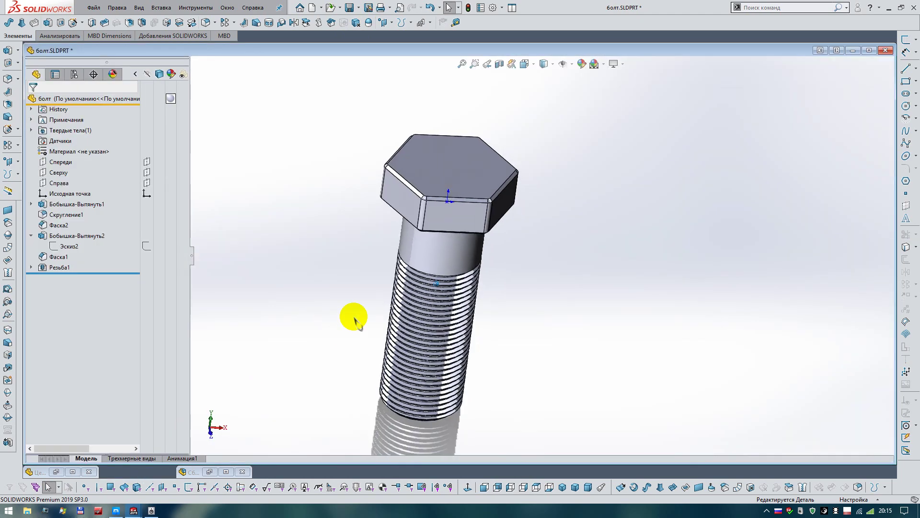
key(Left)
key(Left)
key(Left)
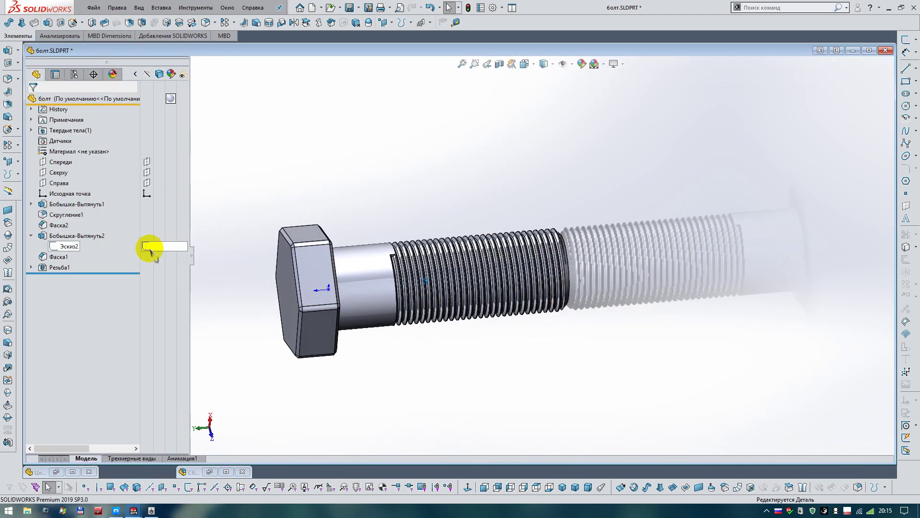
key(Left)
key(Left)
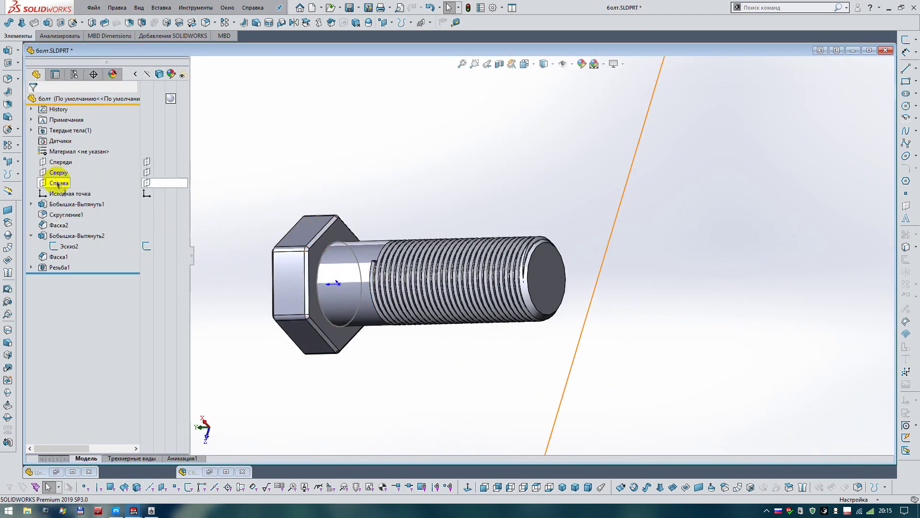
click(59, 183)
key(z)
key(z)
key(z)
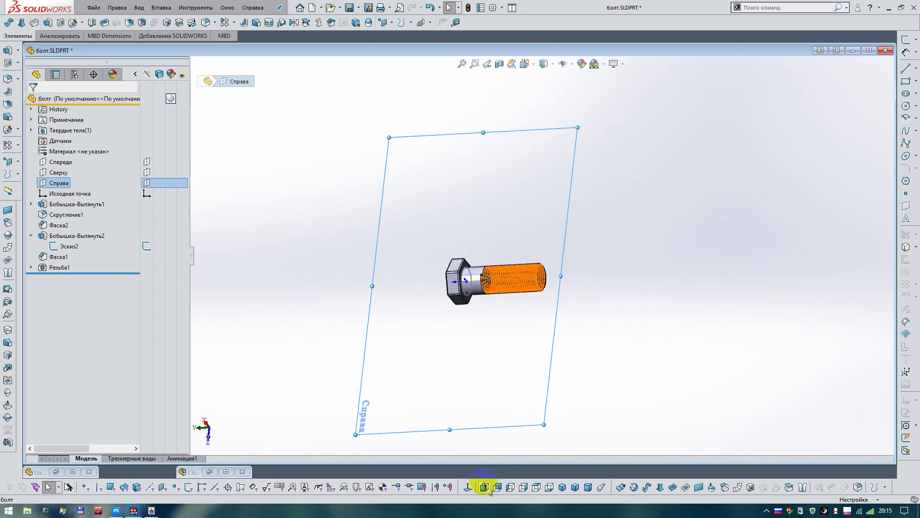
right_click(46, 183)
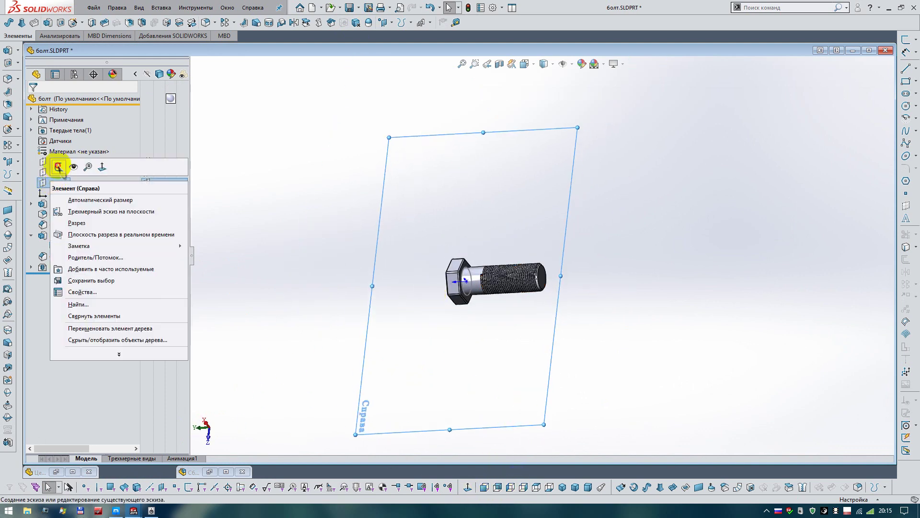
click(56, 169)
Step: Draw a line from the bolt's head centre down past its threaded end
click(467, 487)
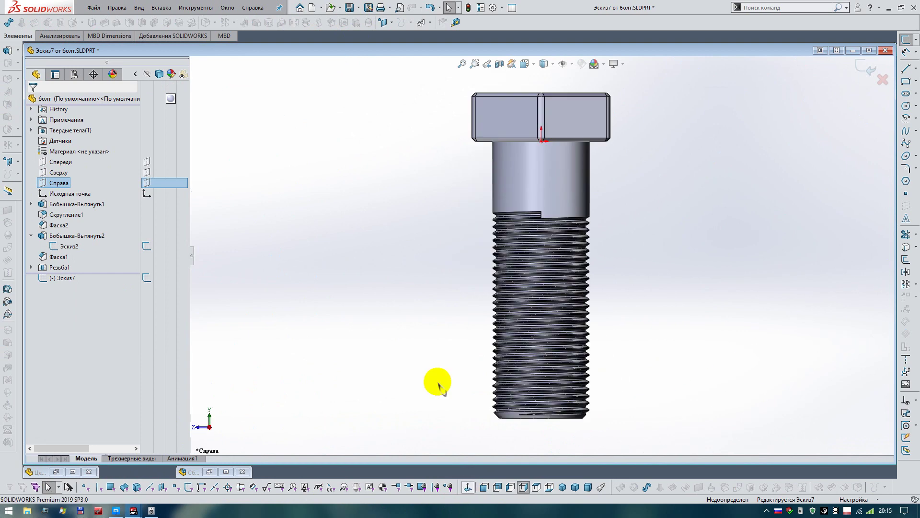
key(l)
middle_drag(553, 180, 581, 189)
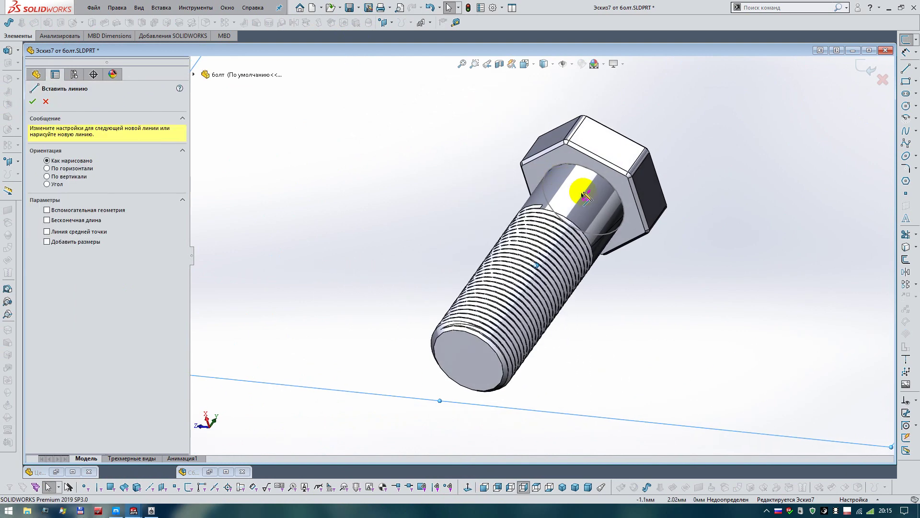
click(445, 401)
key(Escape)
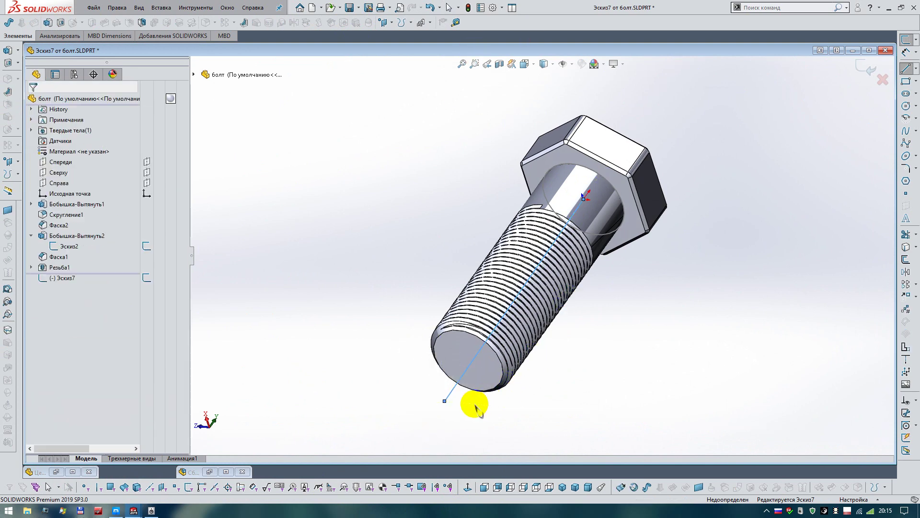
click(468, 487)
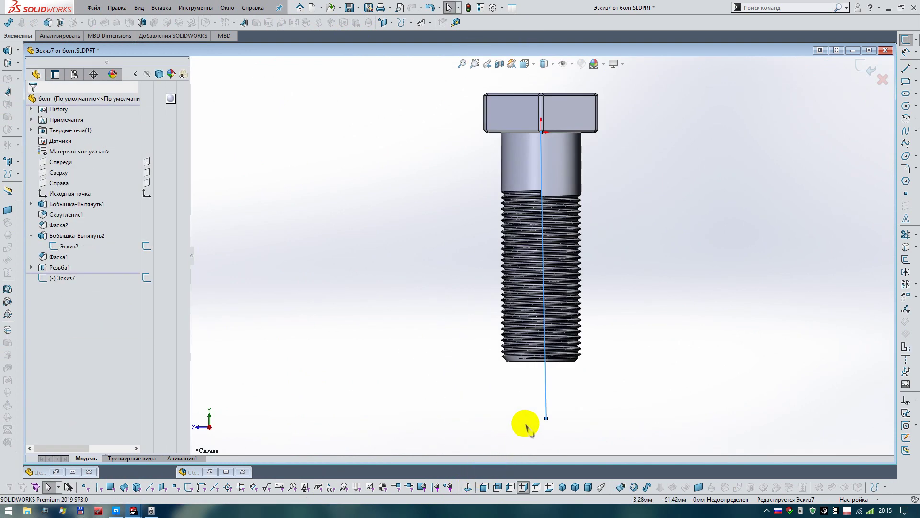
Step: Make the bolt line a vertical construction line and exit the sketch
click(564, 391)
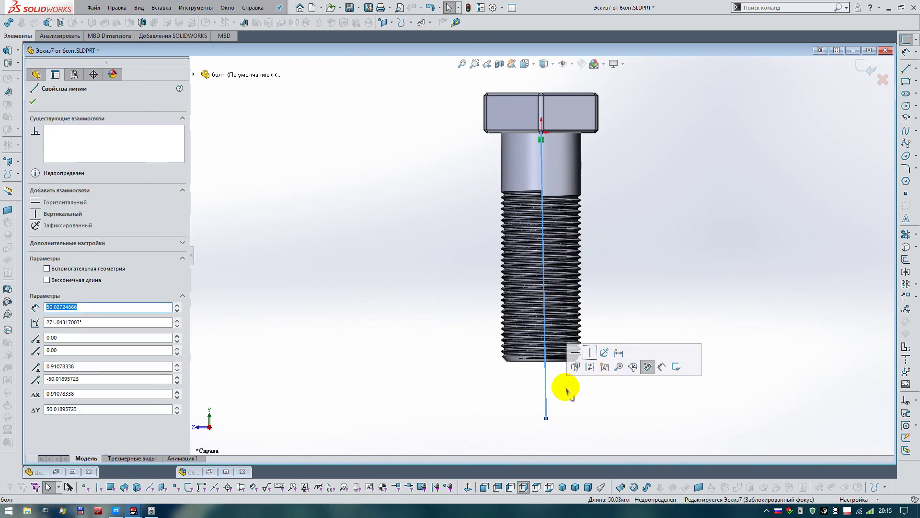
click(590, 366)
key(Escape)
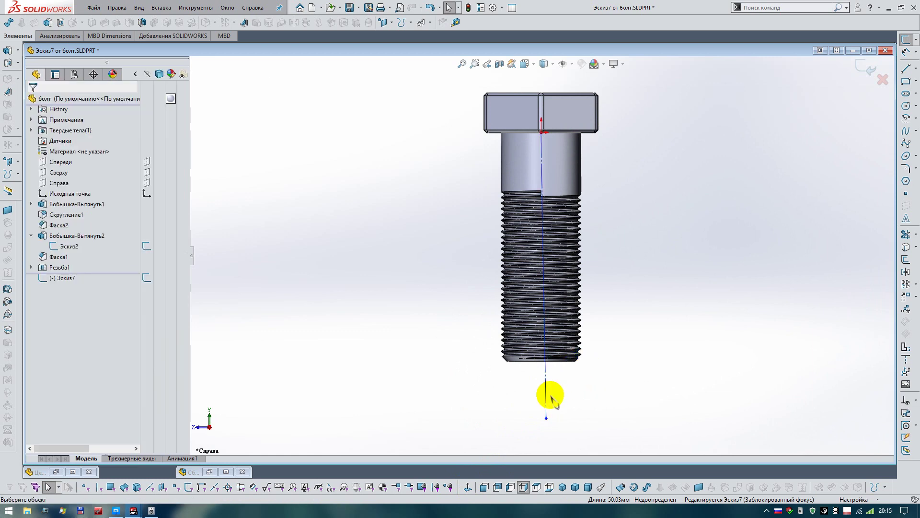
click(555, 389)
click(573, 354)
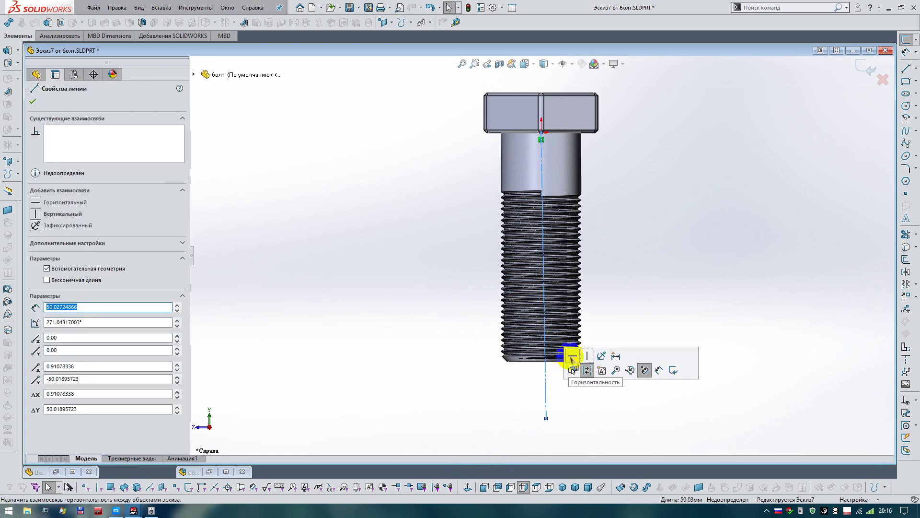
key(Escape)
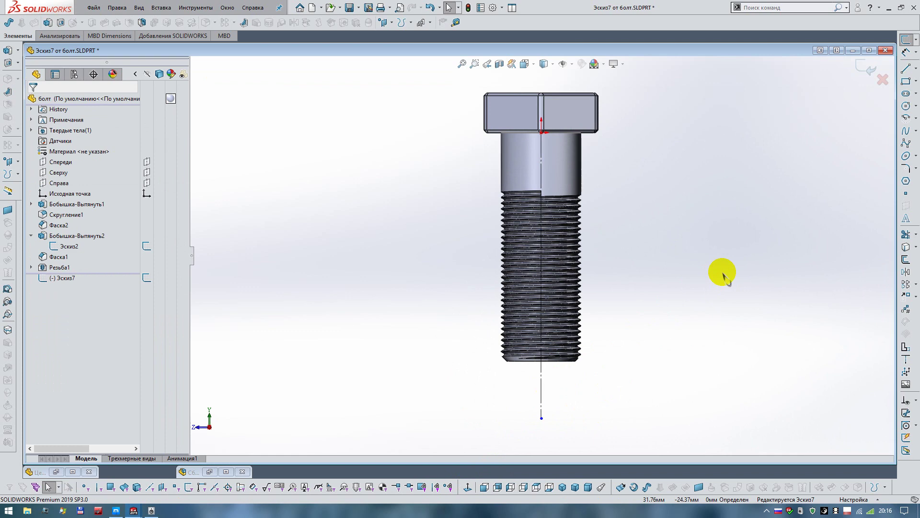
right_drag(723, 276, 663, 271)
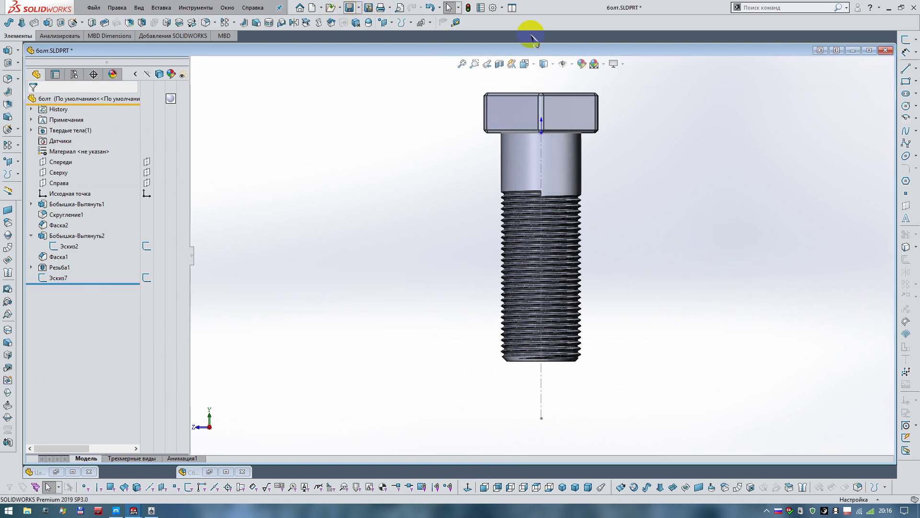
Step: Save the bolt part and switch back to the assembly Сборка2
key(ctrl+s)
click(853, 51)
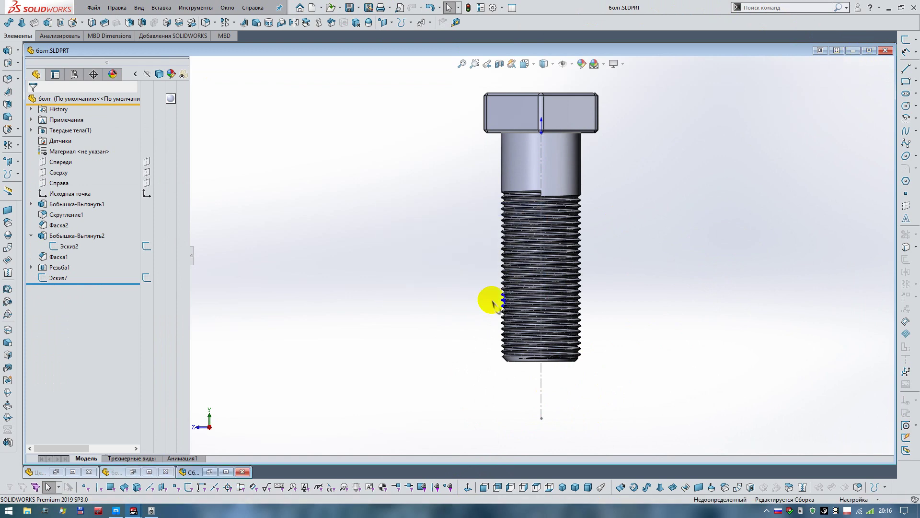
click(208, 472)
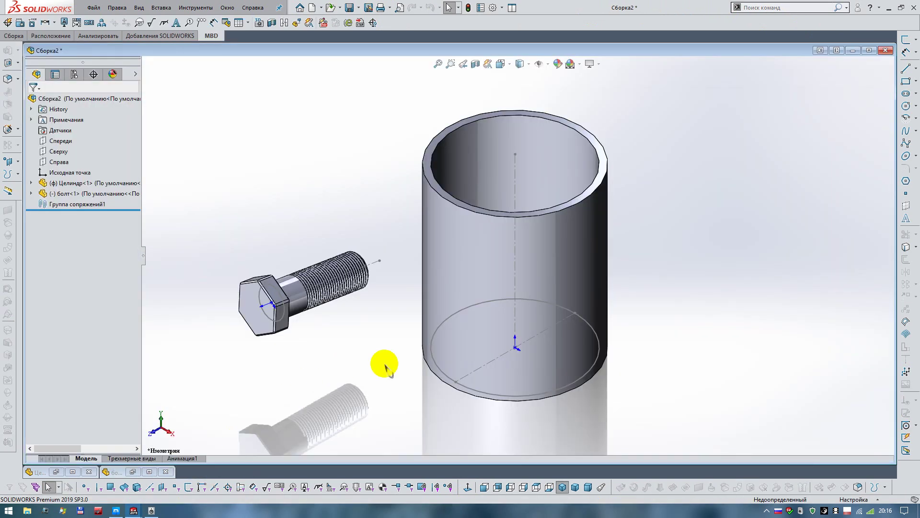
click(137, 75)
Step: Mate the bolt's centre line perpendicular to the cylinder's centre line
mouse_move(524, 291)
middle_down()
mouse_move(484, 289)
mouse_move(461, 308)
mouse_move(442, 304)
middle_up()
click(418, 266)
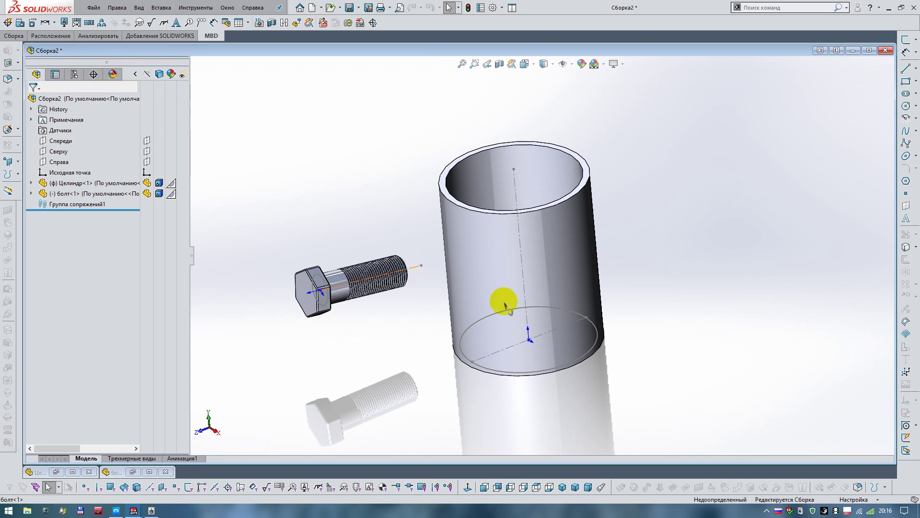
ctrl+click(524, 291)
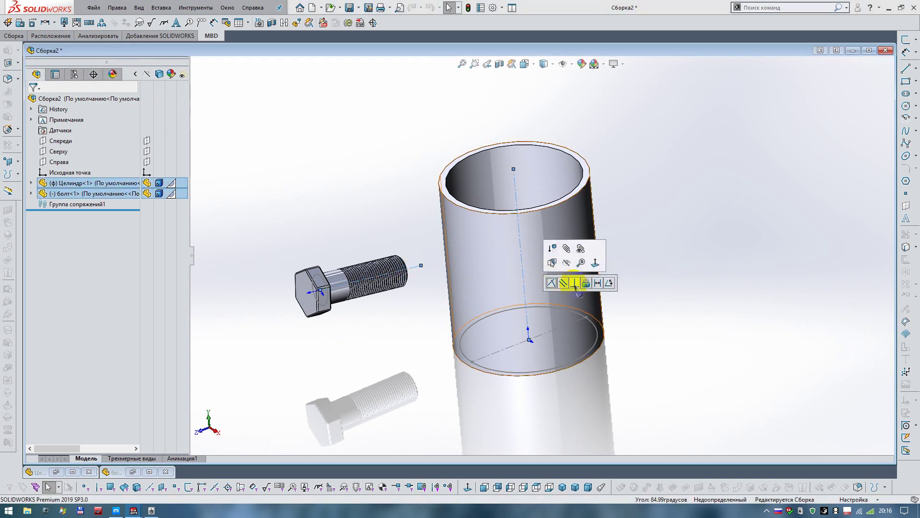
click(574, 283)
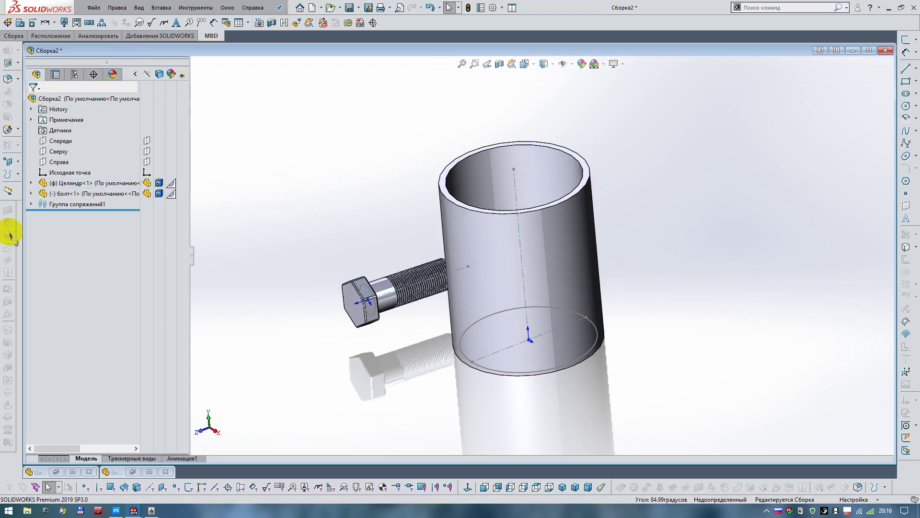
click(32, 194)
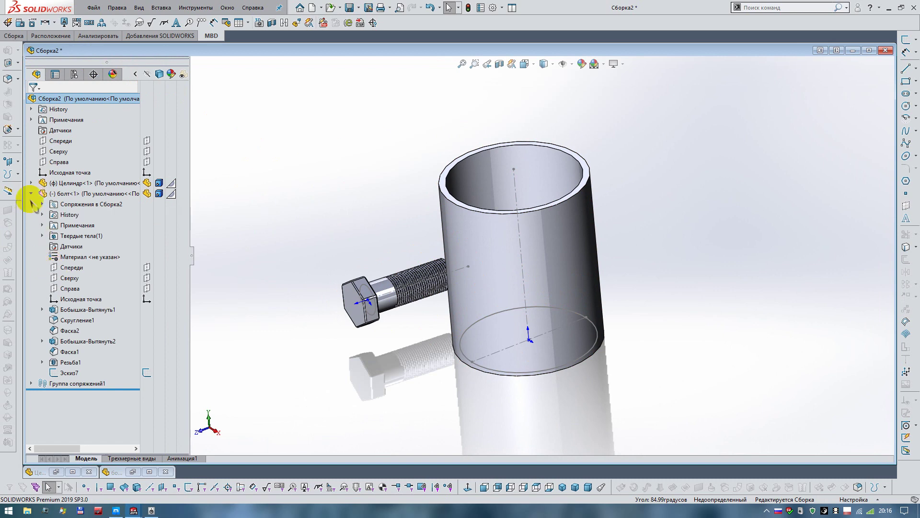
Step: Add a Coincident mate between the bolt's and the cylinder's Справа planes
click(31, 183)
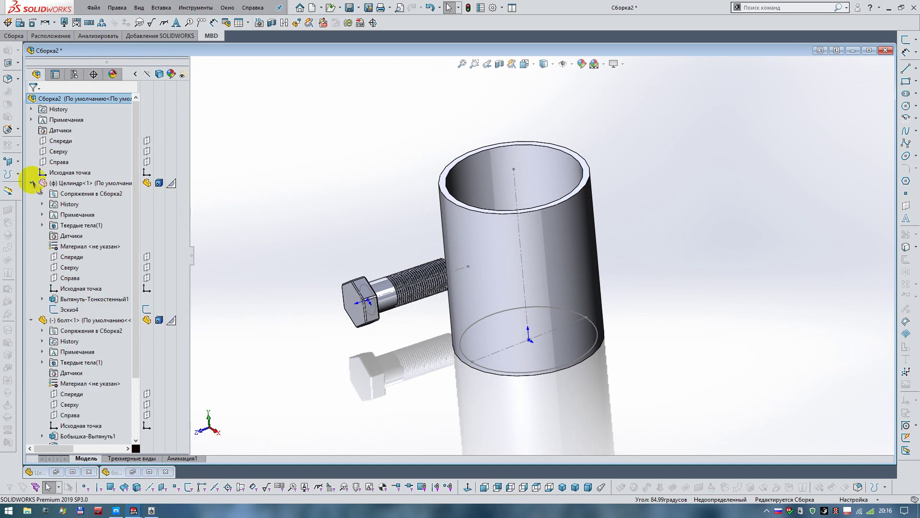
click(68, 415)
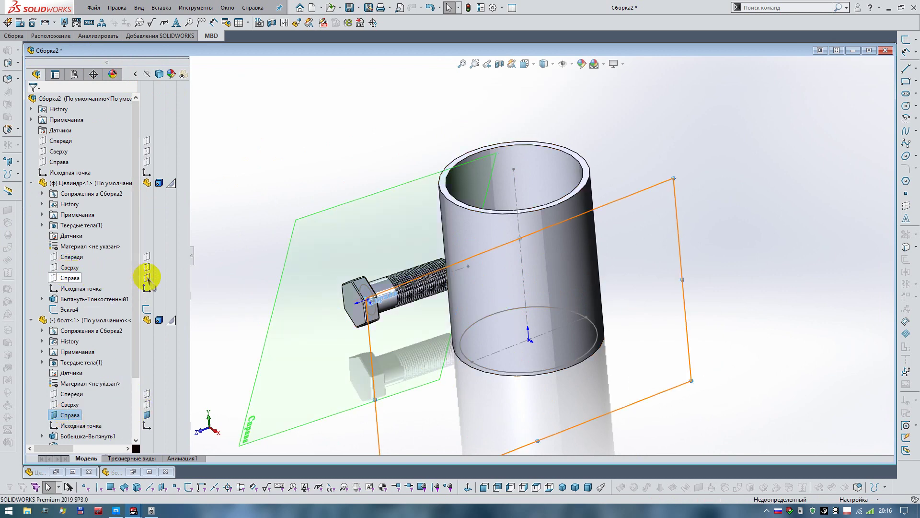
click(342, 411)
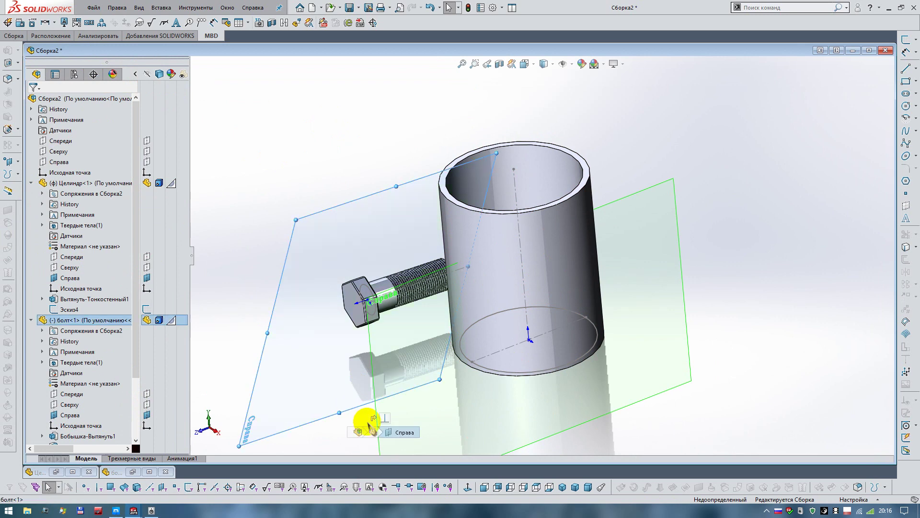
ctrl+click(664, 396)
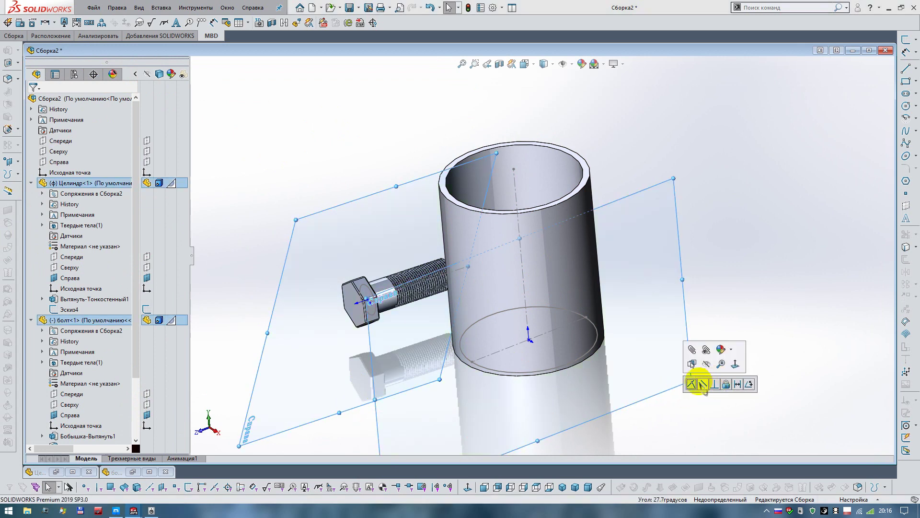
click(692, 383)
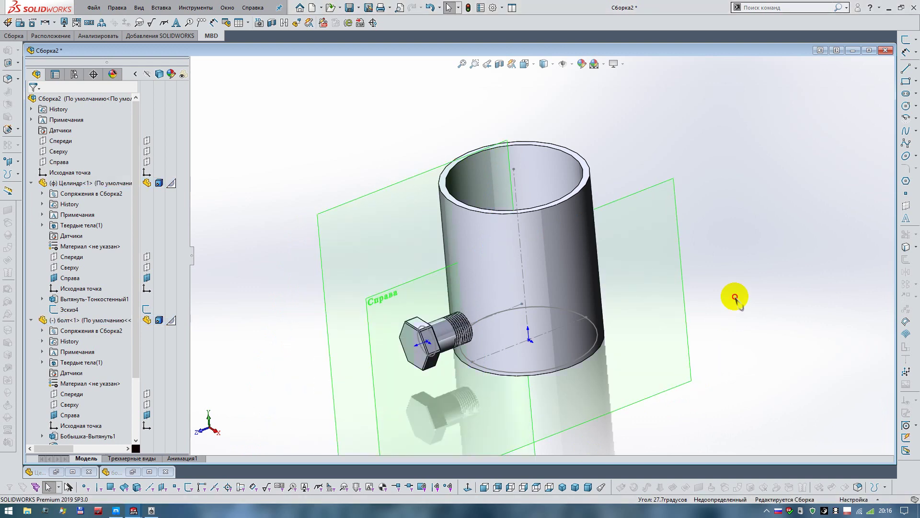
scroll(479, 314, down, 3)
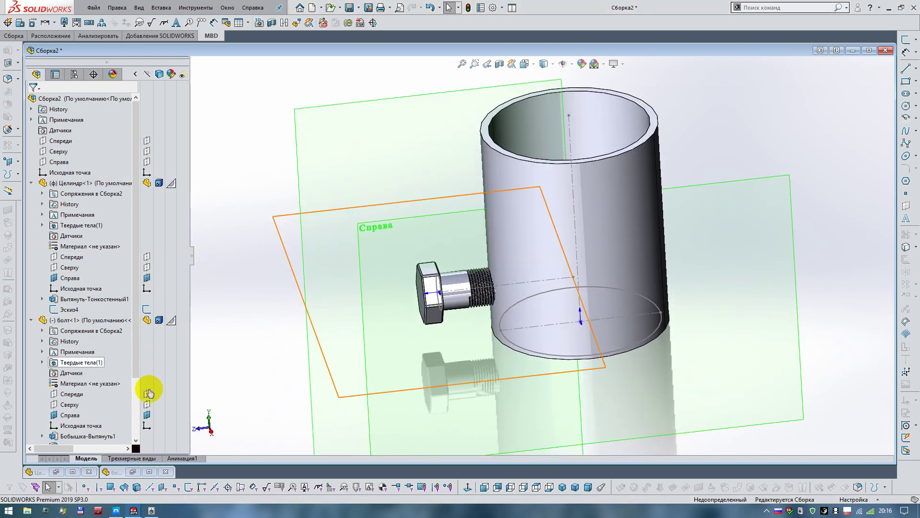
Step: Hide both Справа planes and add a 40 mm distance mate from the diametral line to the bolt axis
click(147, 414)
click(147, 278)
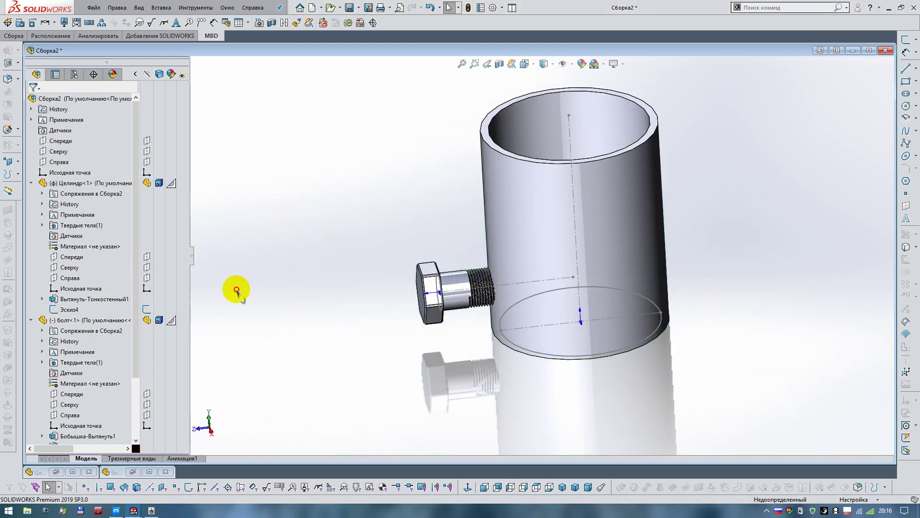
click(532, 326)
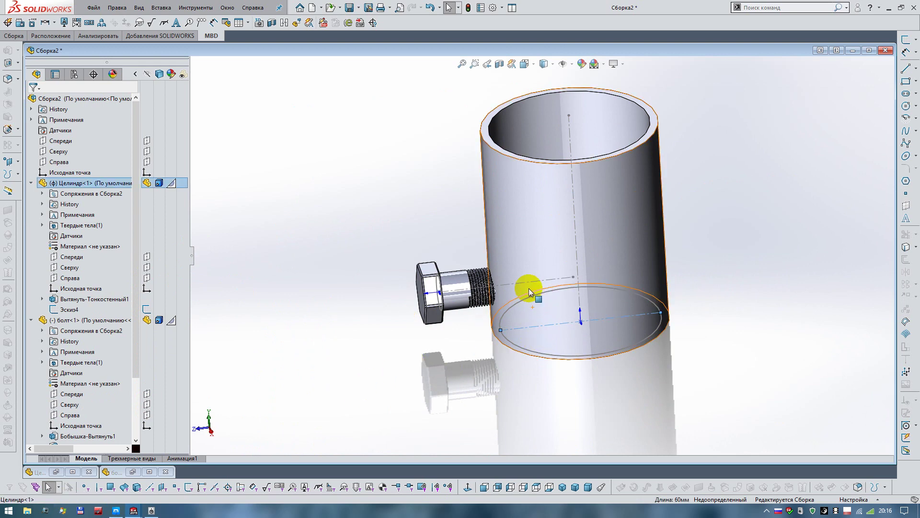
ctrl+click(524, 283)
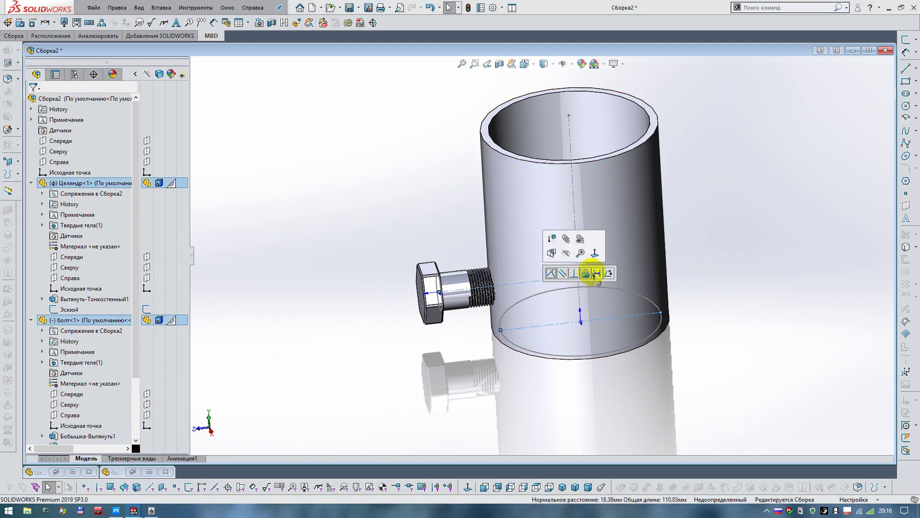
click(598, 274)
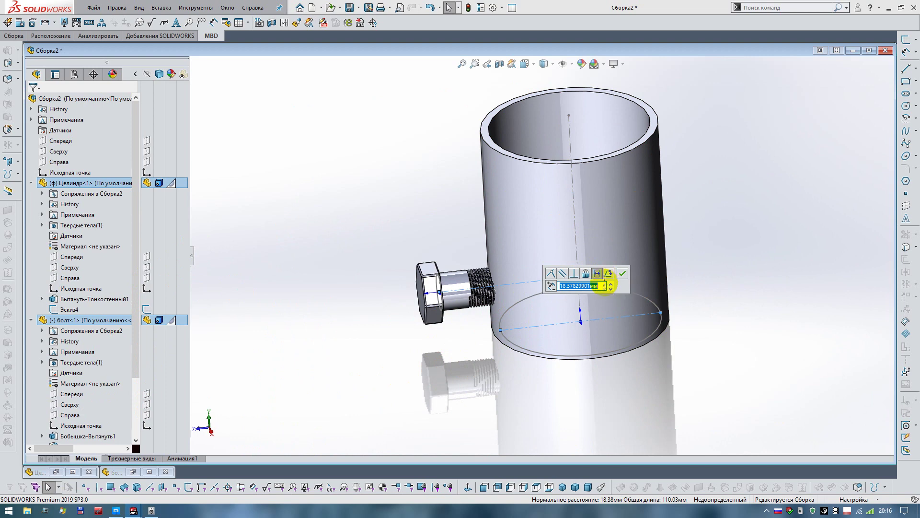
text(20.00мм)
key(Return)
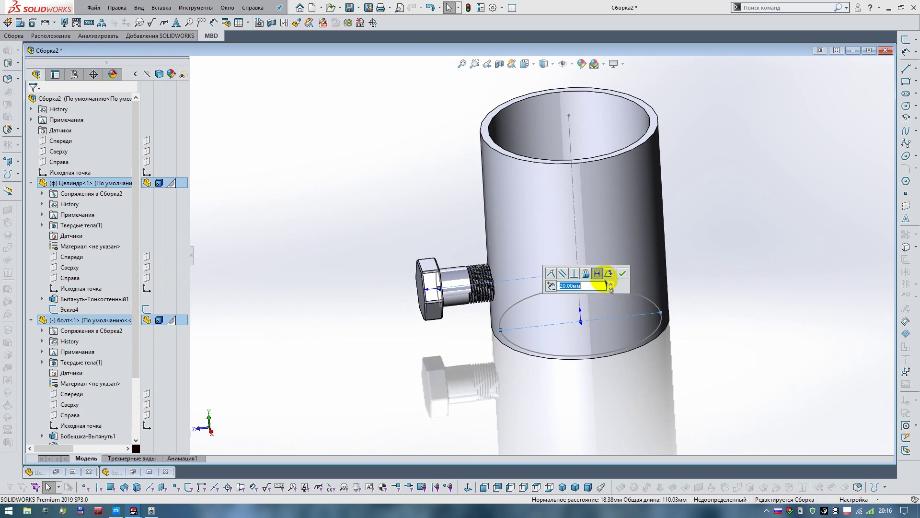
click(612, 283)
click(612, 283)
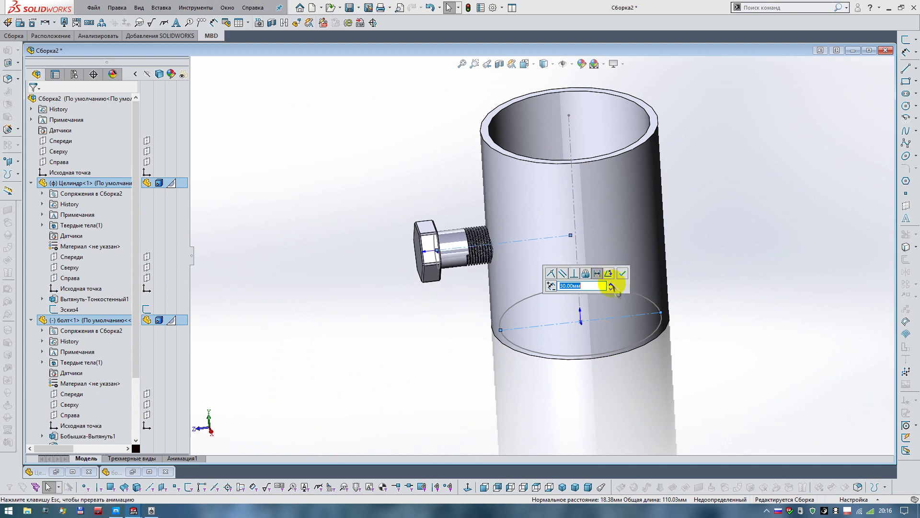
click(622, 273)
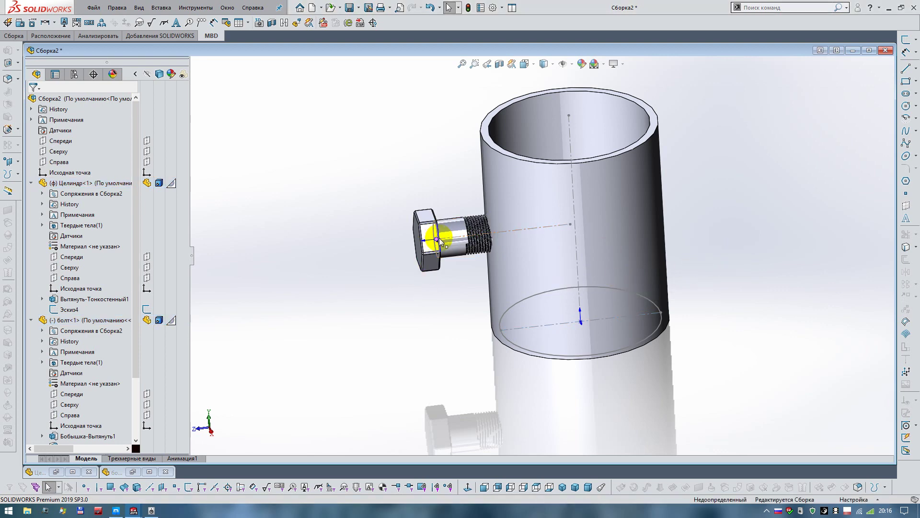
Step: Mate the bolt 80 mm from the cylinder's vertical axis, fully defining the assembly
middle_drag(439, 240, 440, 261)
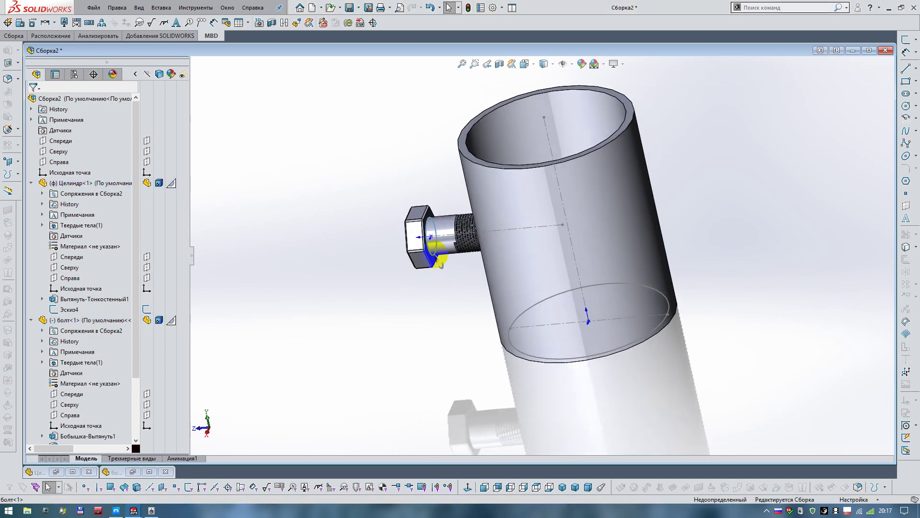
click(458, 283)
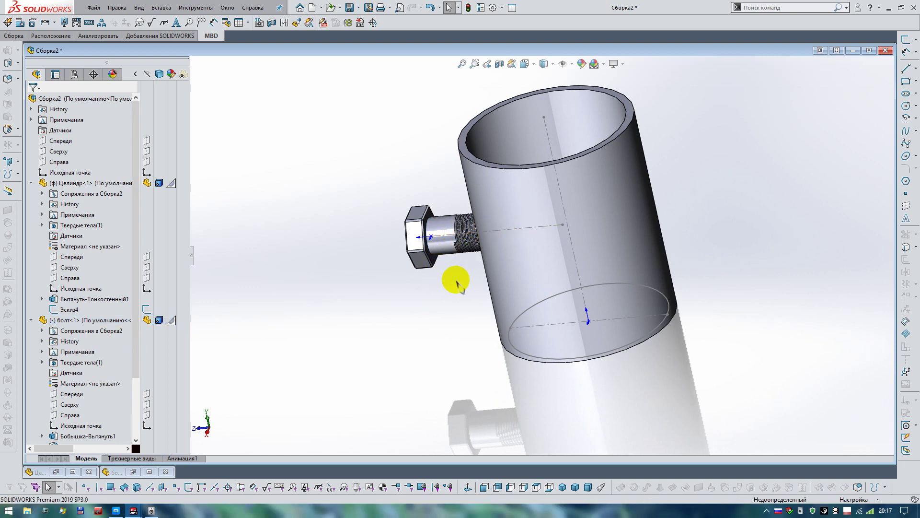
click(433, 239)
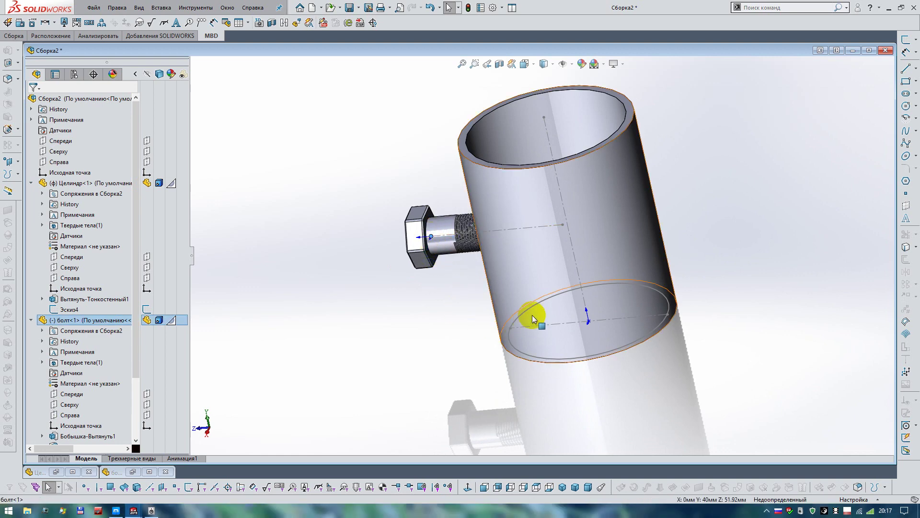
click(572, 247)
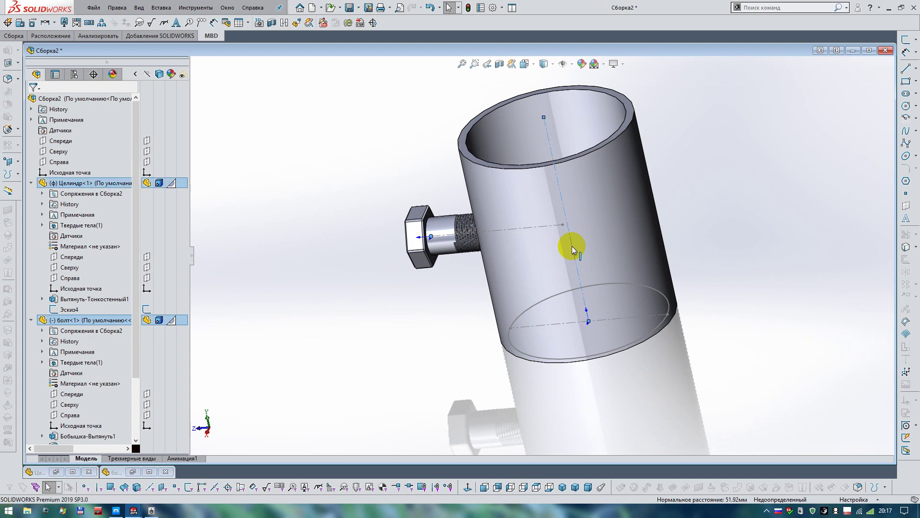
click(623, 238)
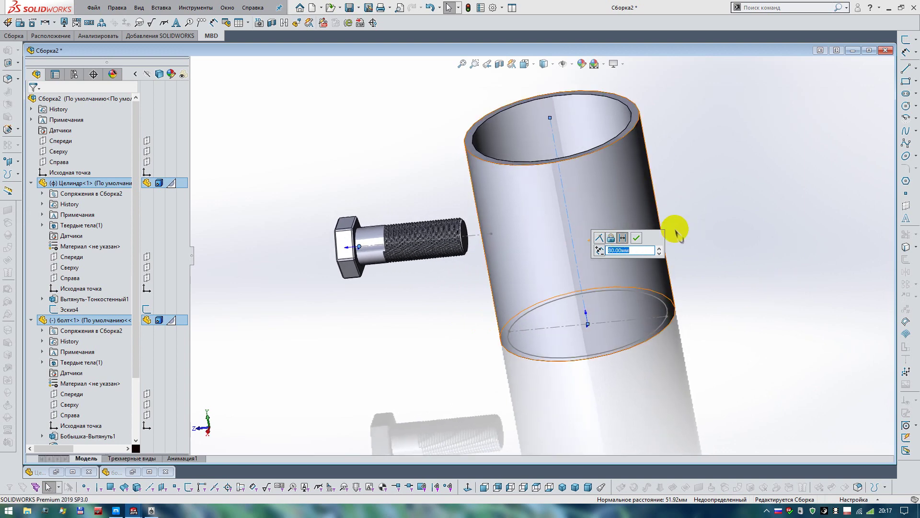
click(636, 238)
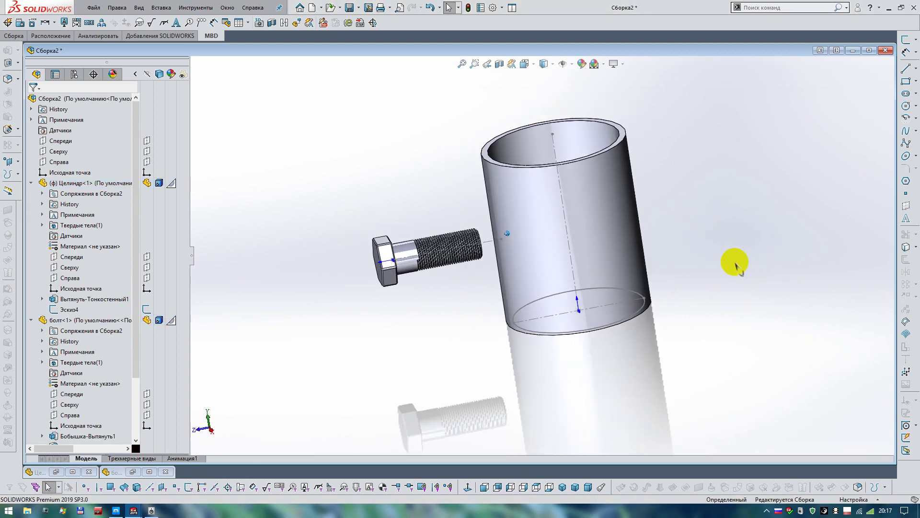
Step: Change the Расстояние2 distance mate from 80 to 60 mm and rebuild
click(31, 182)
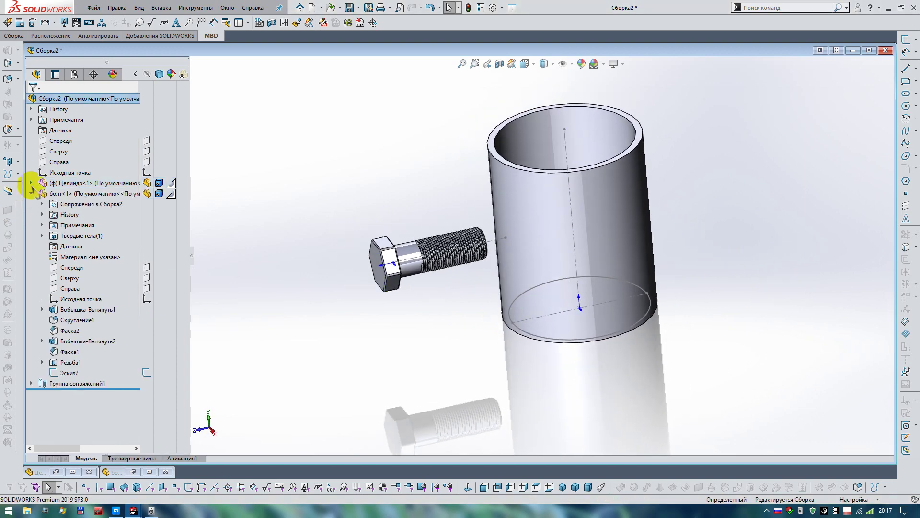
click(31, 193)
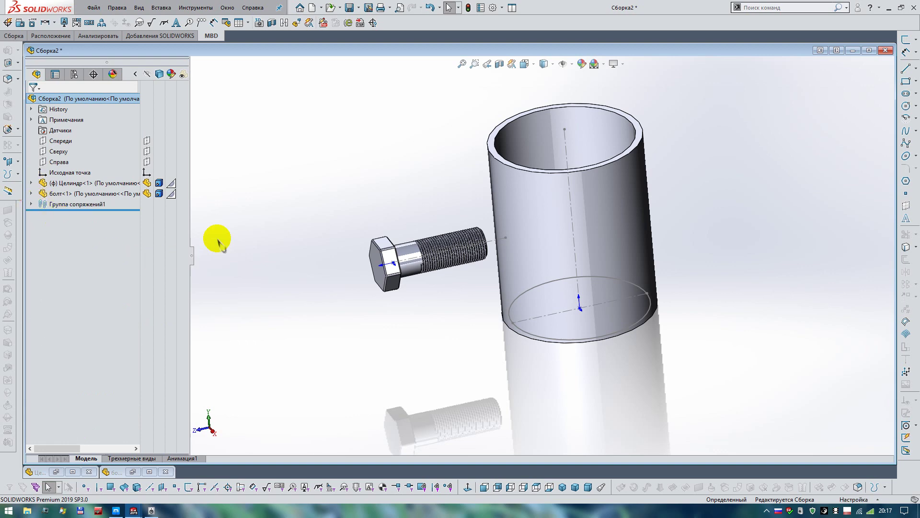
click(32, 205)
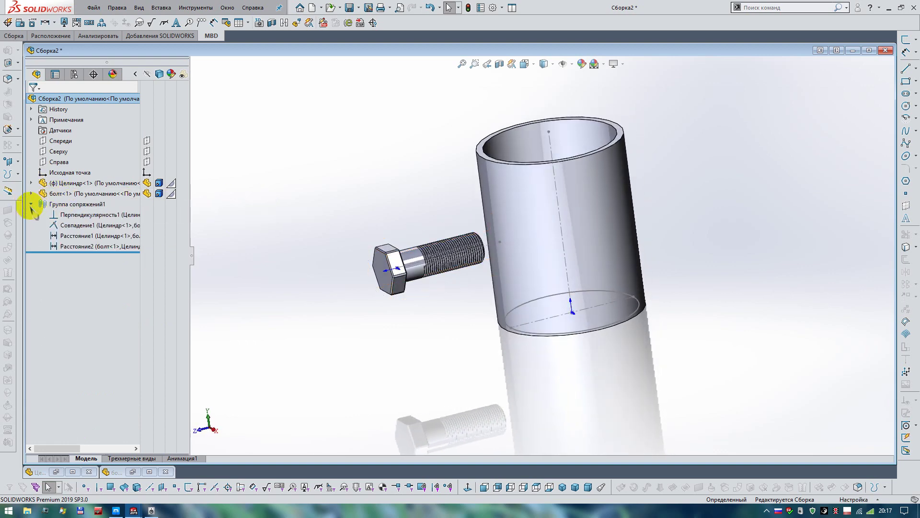
click(87, 246)
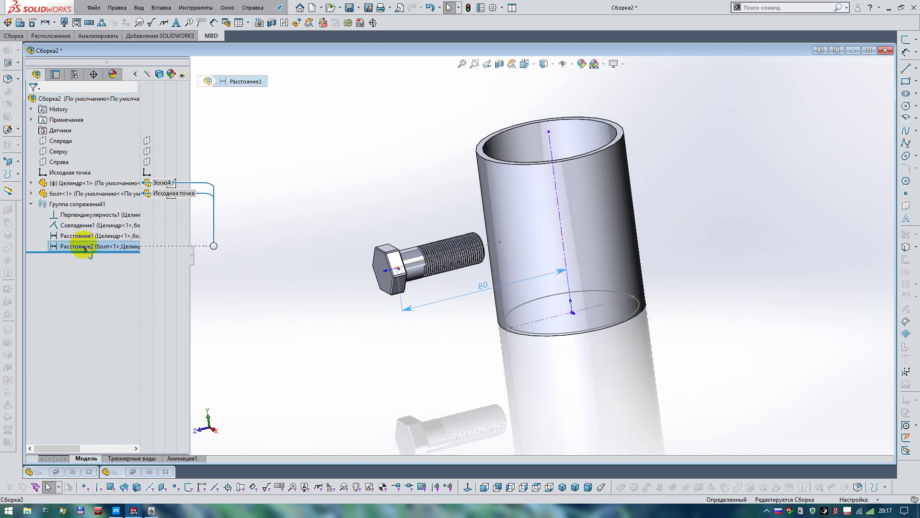
click(481, 292)
double_click(481, 289)
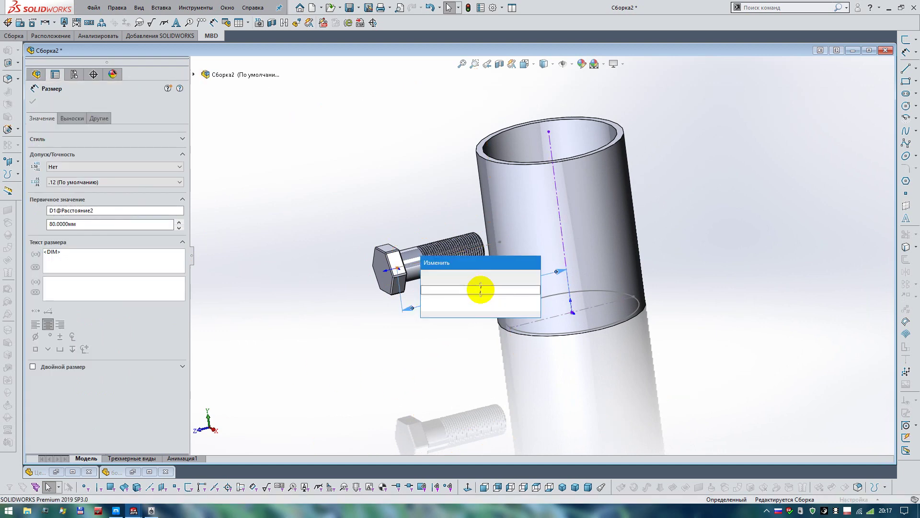
text(60)
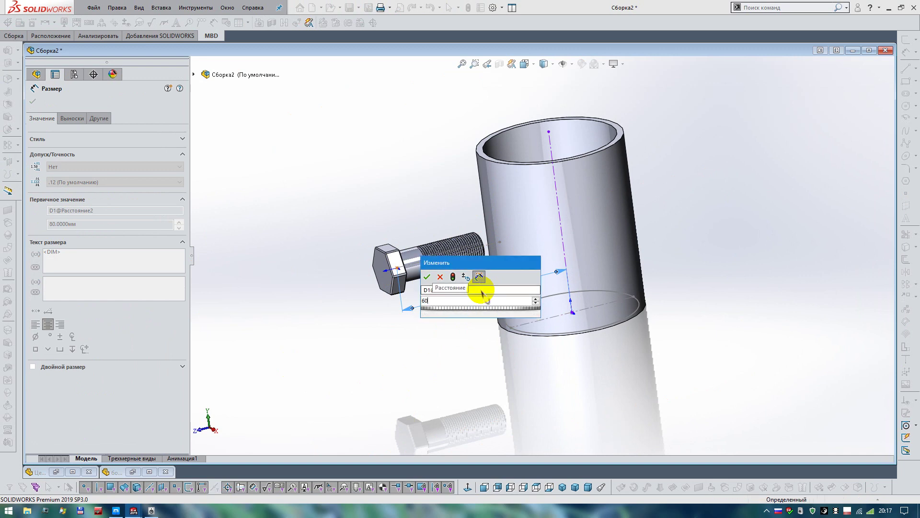
key(Return)
click(467, 7)
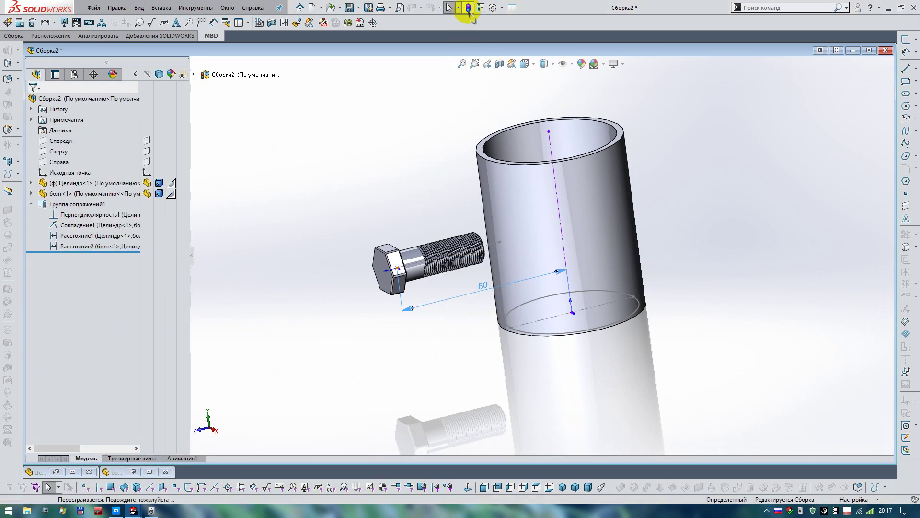
Step: Change the Расстояние1 distance mate from 40 to 20 mm and rebuild
click(96, 235)
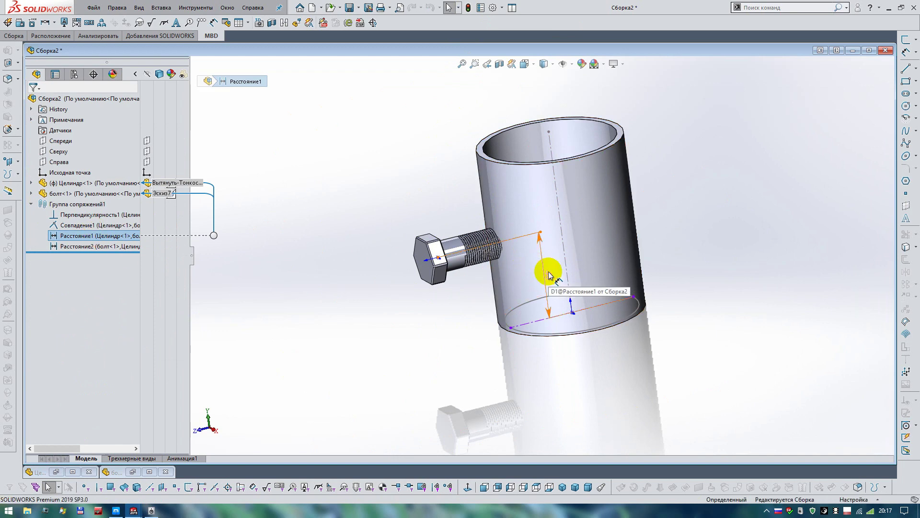
click(548, 271)
double_click(549, 271)
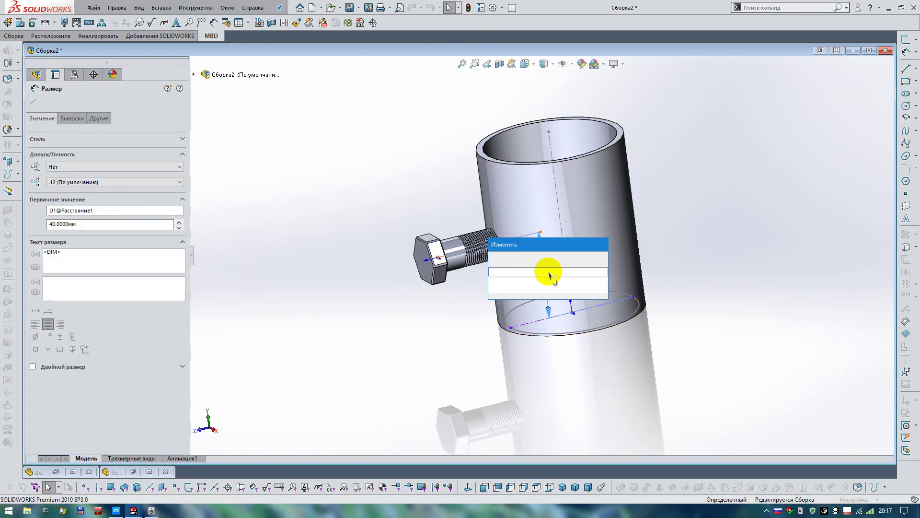
text(20)
key(Return)
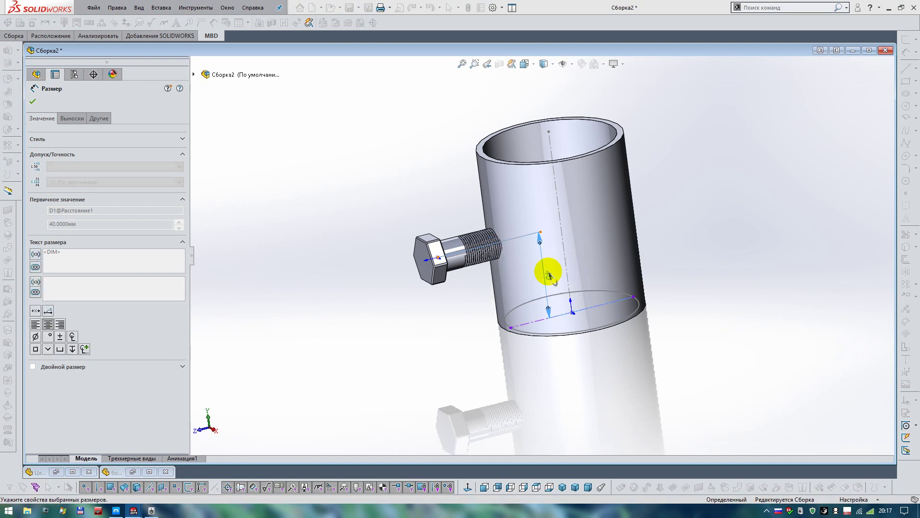
click(468, 9)
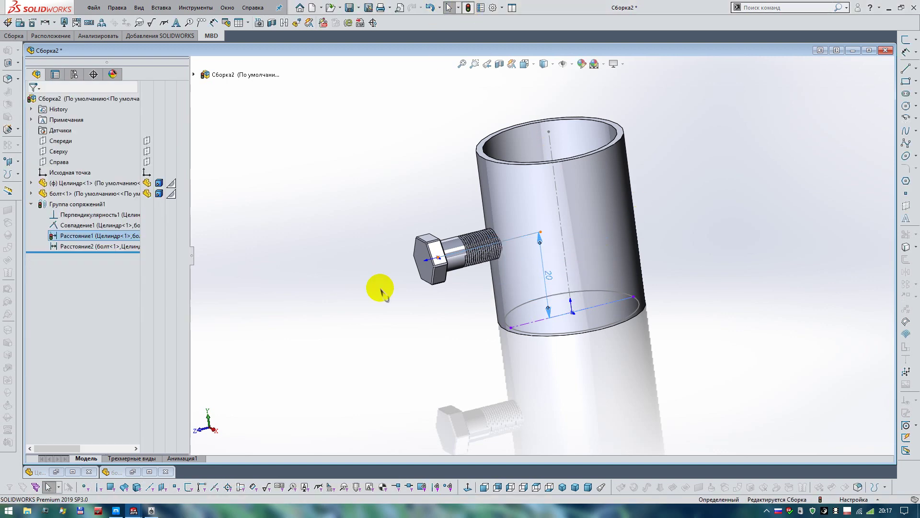
Step: Reduce Расстояние2 from 60 to 40 mm and rebuild, drawing the bolt deeper
key(ctrl+1)
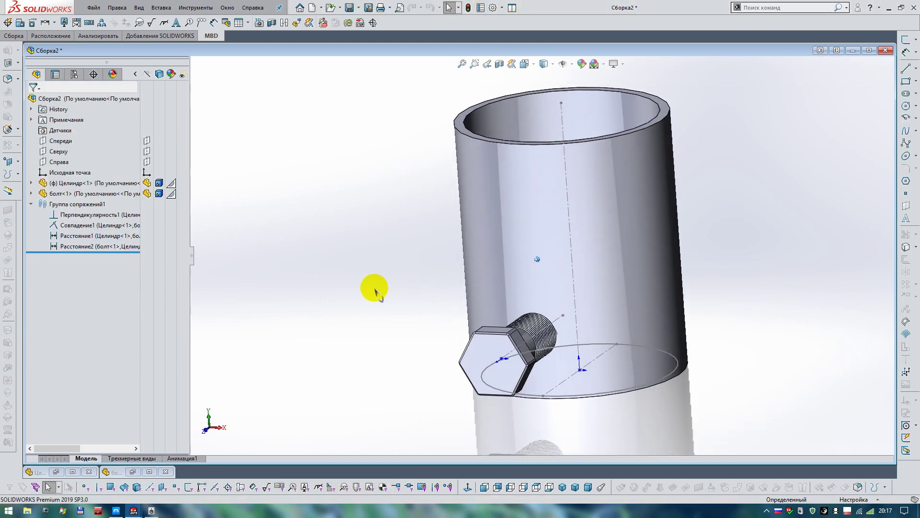
click(468, 487)
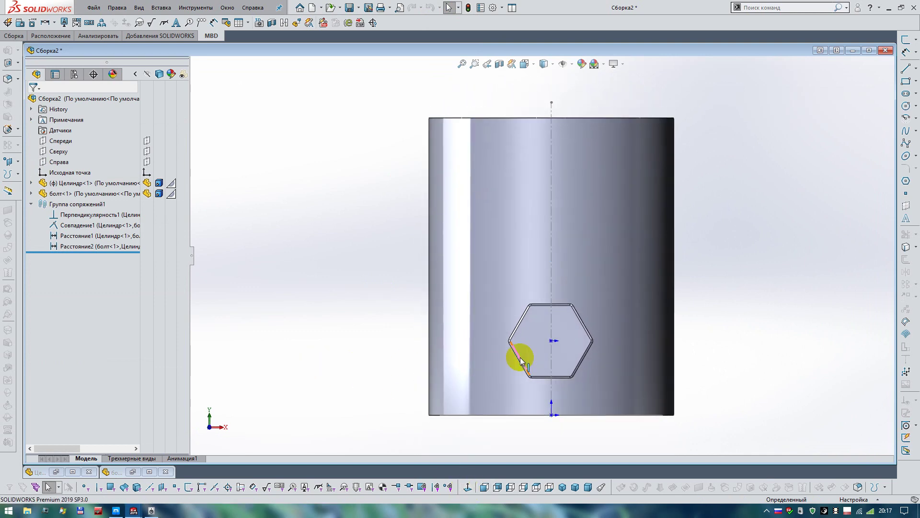
click(582, 376)
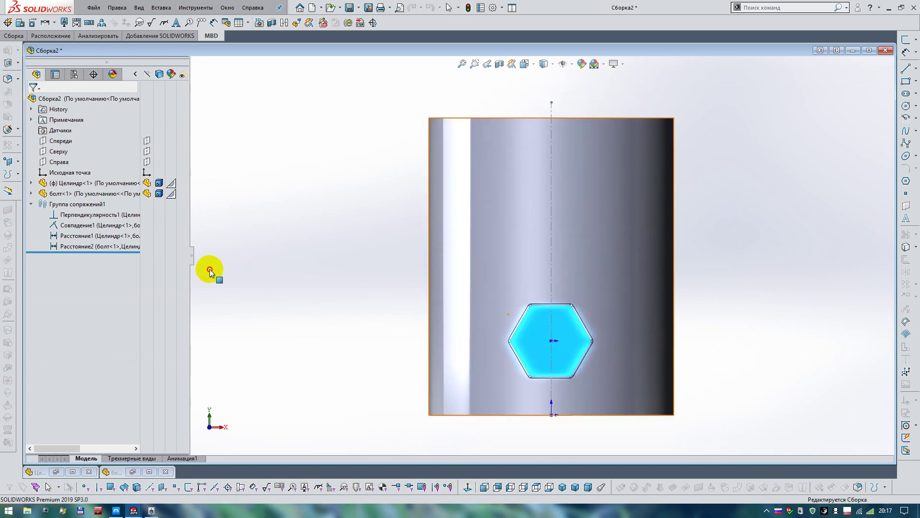
mouse_move(211, 267)
middle_down()
mouse_move(483, 269)
mouse_move(370, 254)
middle_up()
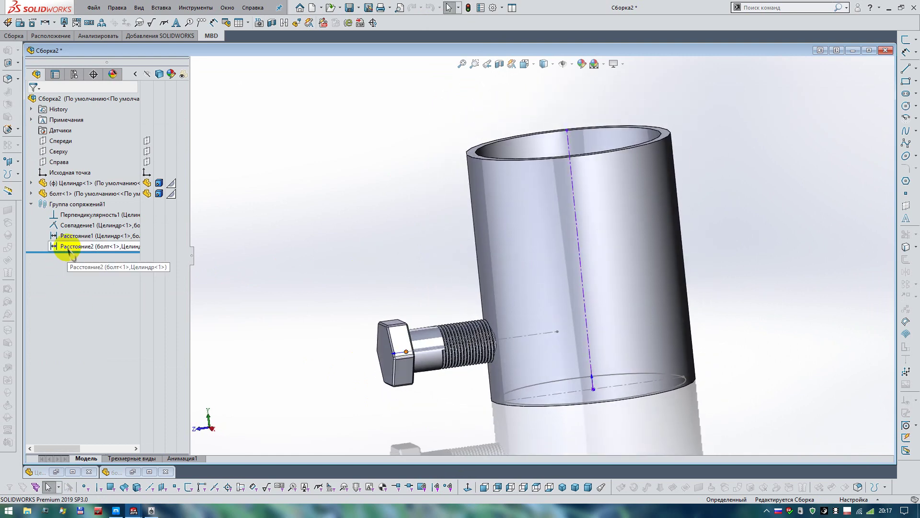
click(70, 246)
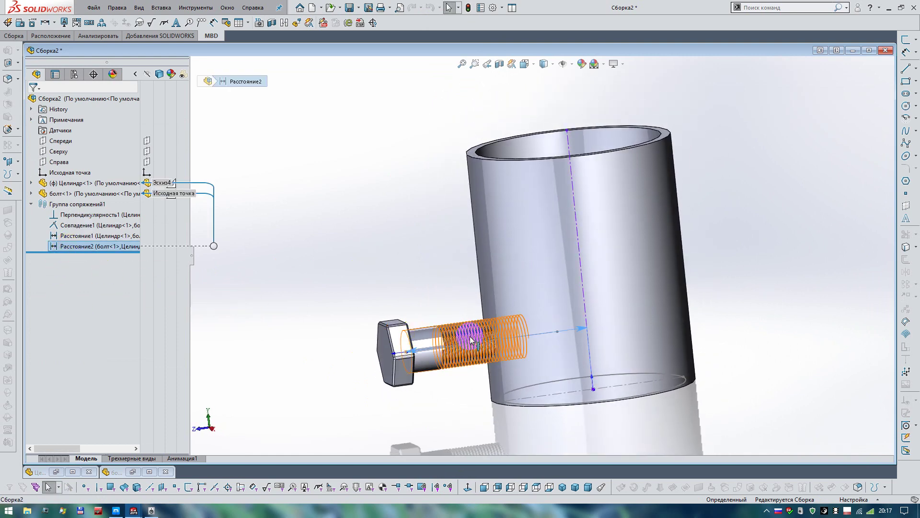
drag(499, 336, 497, 277)
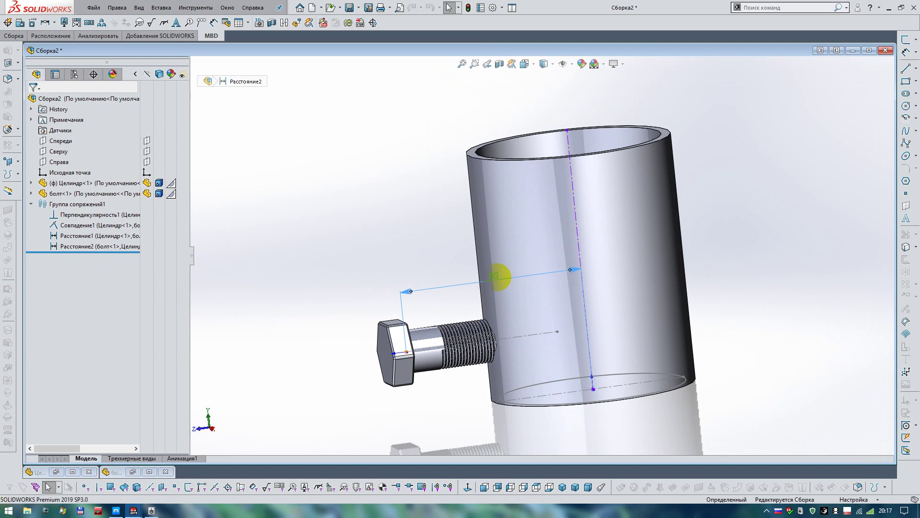
double_click(498, 277)
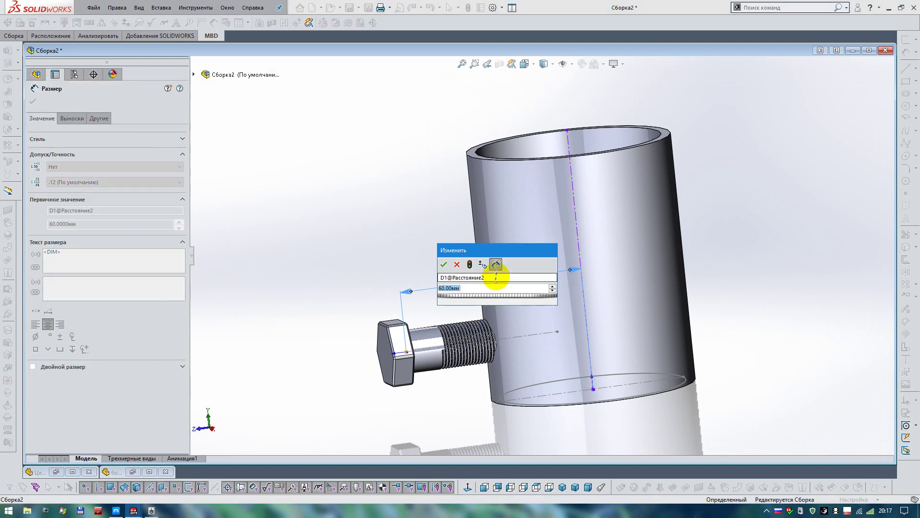
text(40)
key(Return)
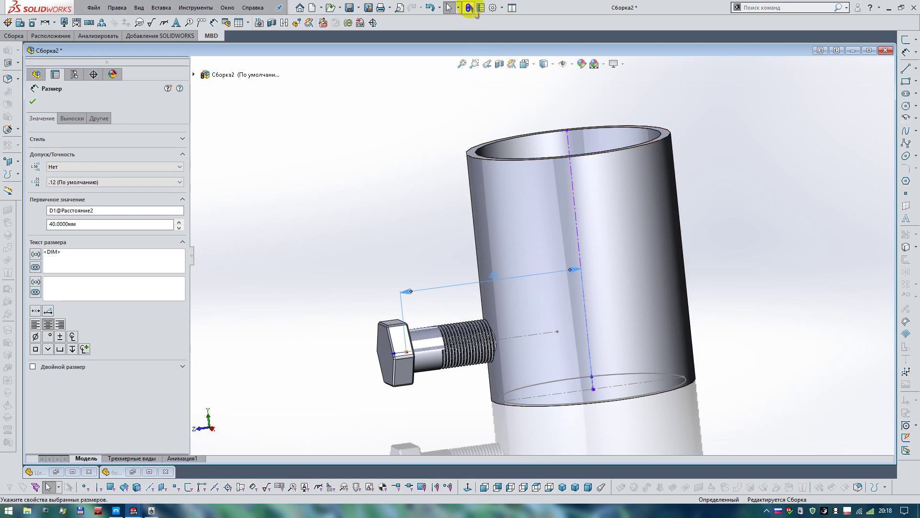
click(468, 8)
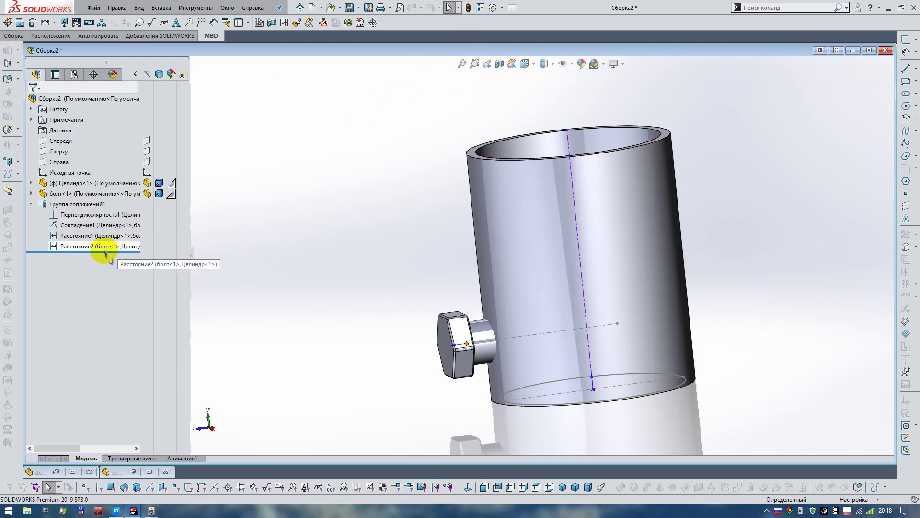
Step: Change Расстояние1 from 20 to 80 mm and rebuild
click(91, 236)
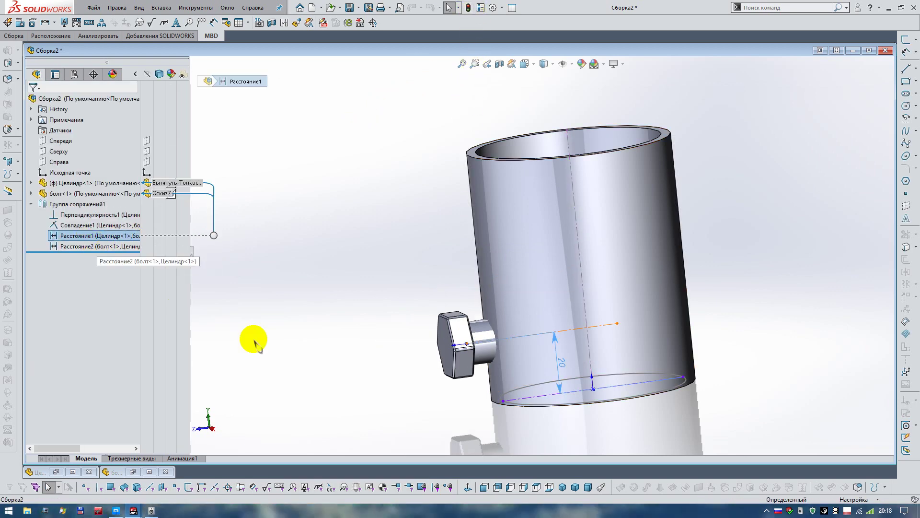
click(561, 360)
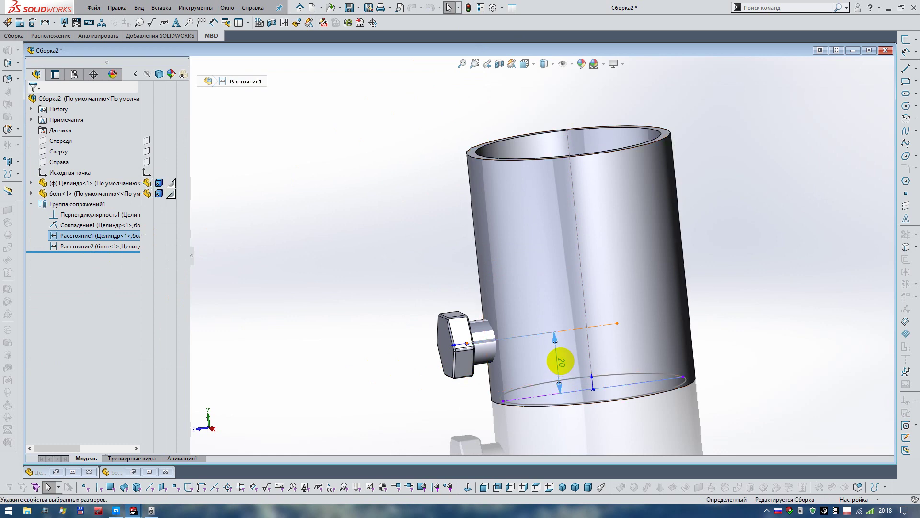
double_click(560, 360)
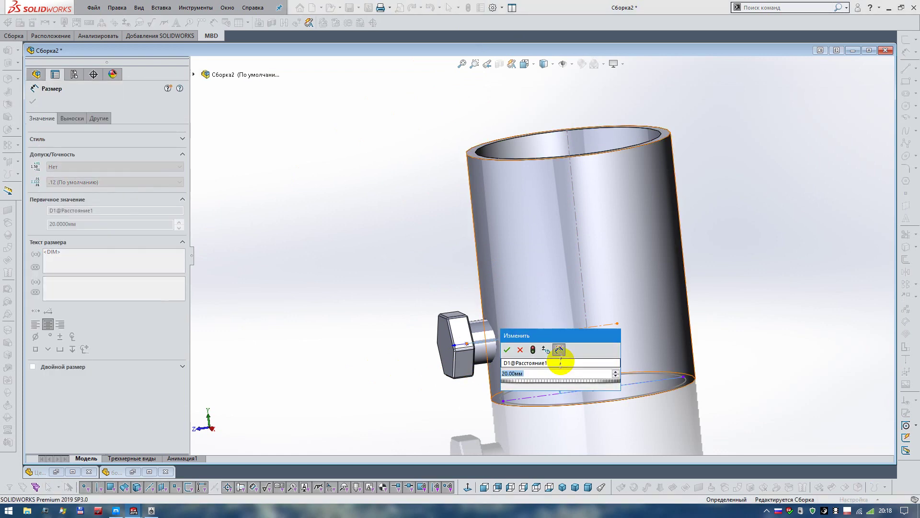
key(Return)
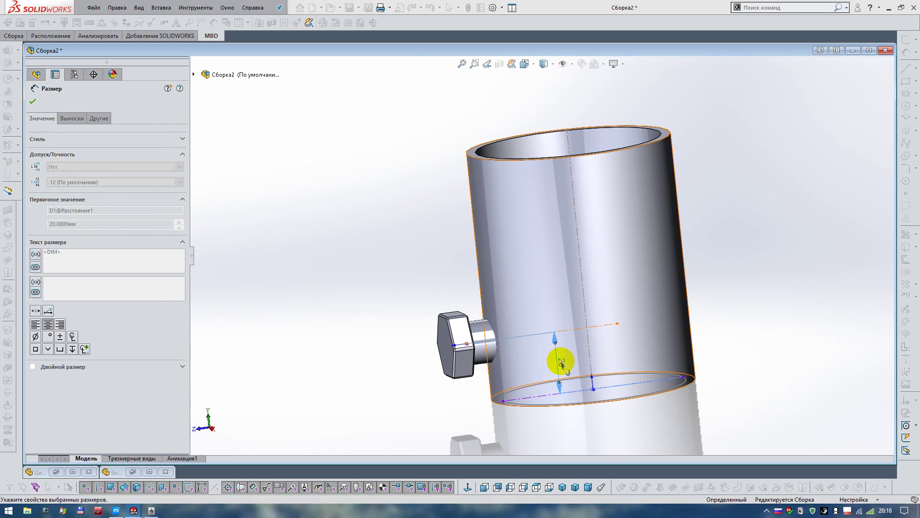
click(469, 8)
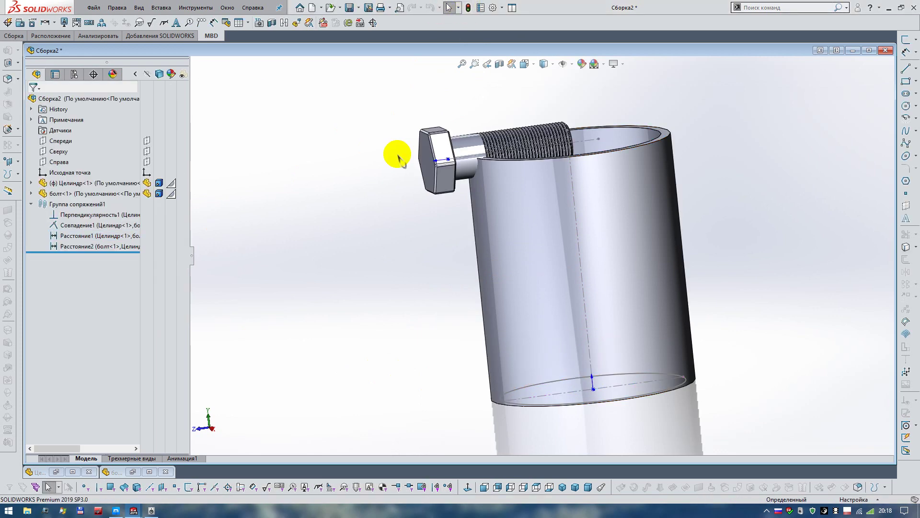
Step: Edit Расстояние1 to 90 mm, then settle on 60 mm and rebuild
click(129, 246)
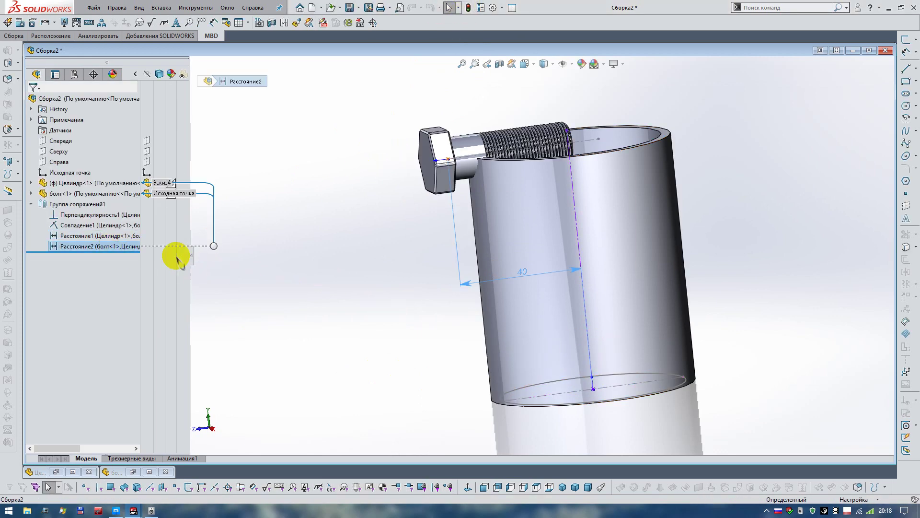
click(129, 235)
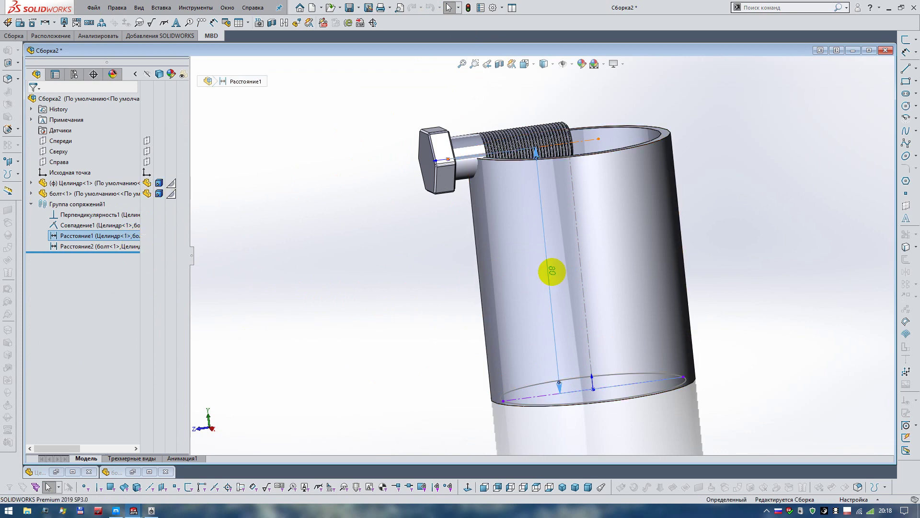
double_click(551, 271)
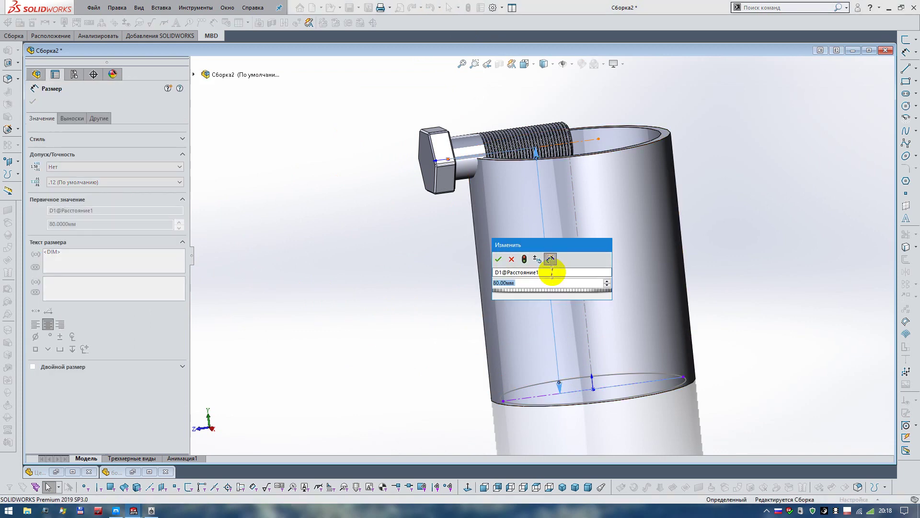
text(90)
key(Return)
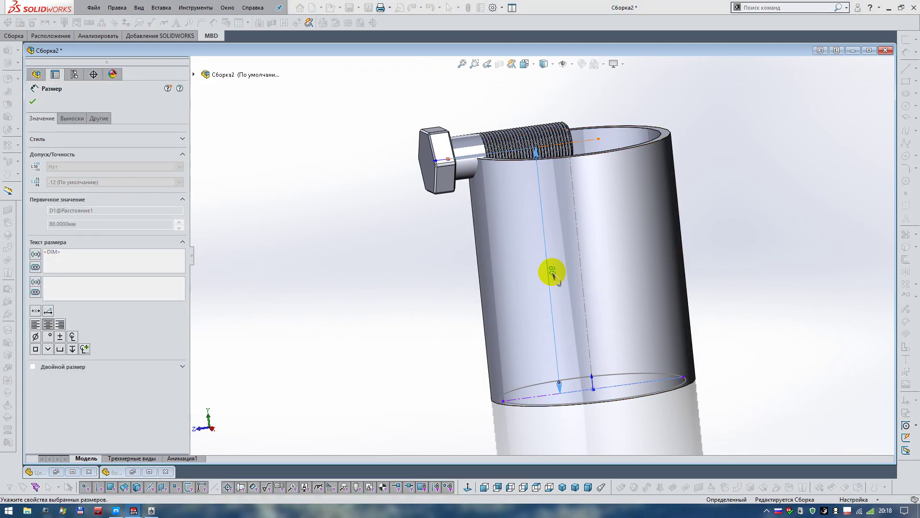
double_click(552, 272)
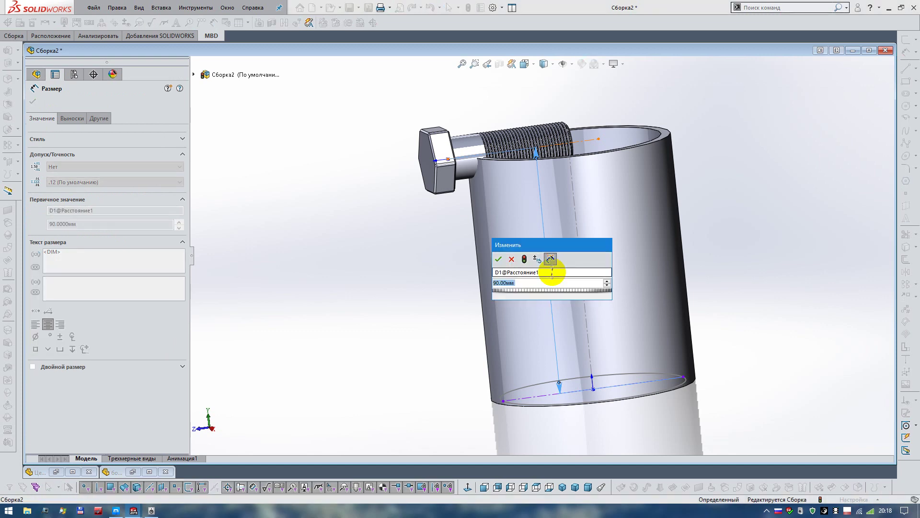
text(60)
key(Return)
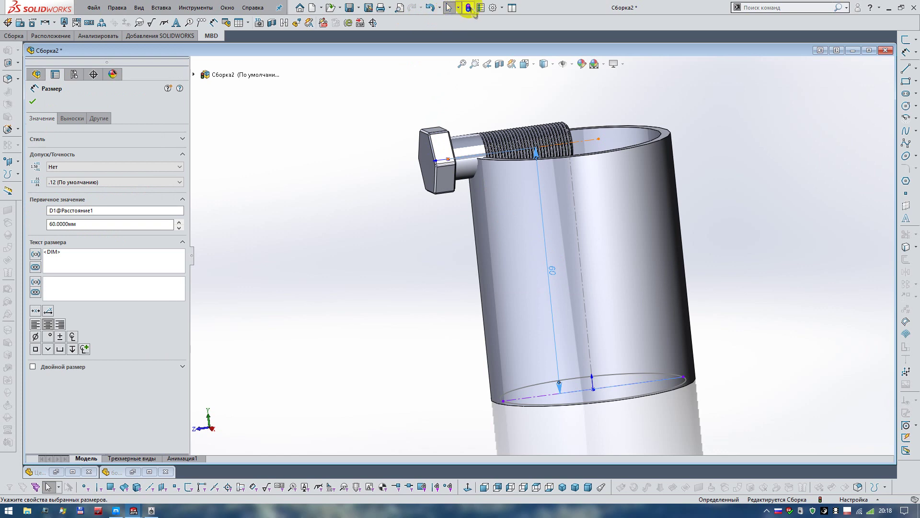
click(469, 8)
key(ctrl+1)
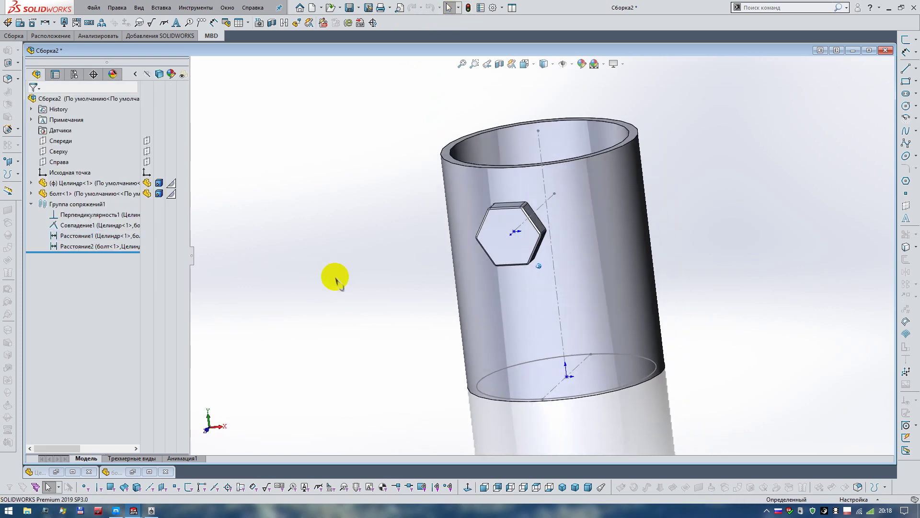
middle_drag(335, 278, 348, 77)
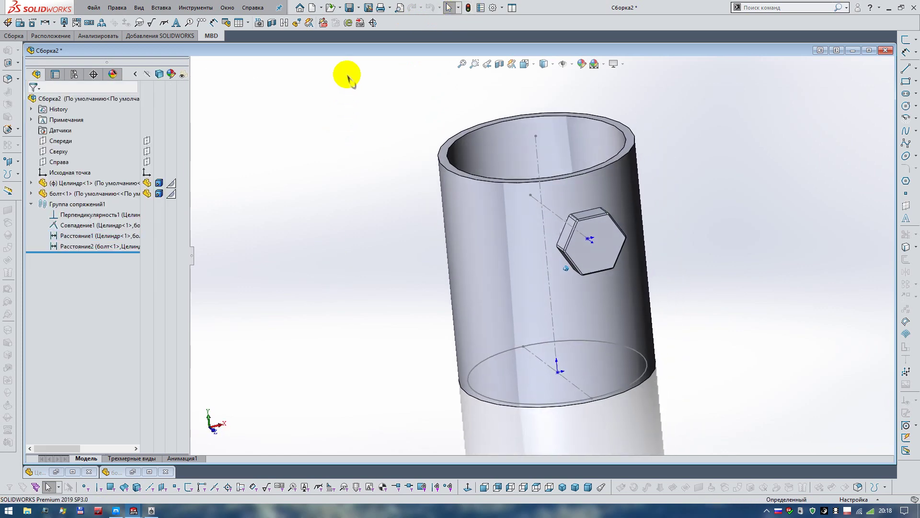